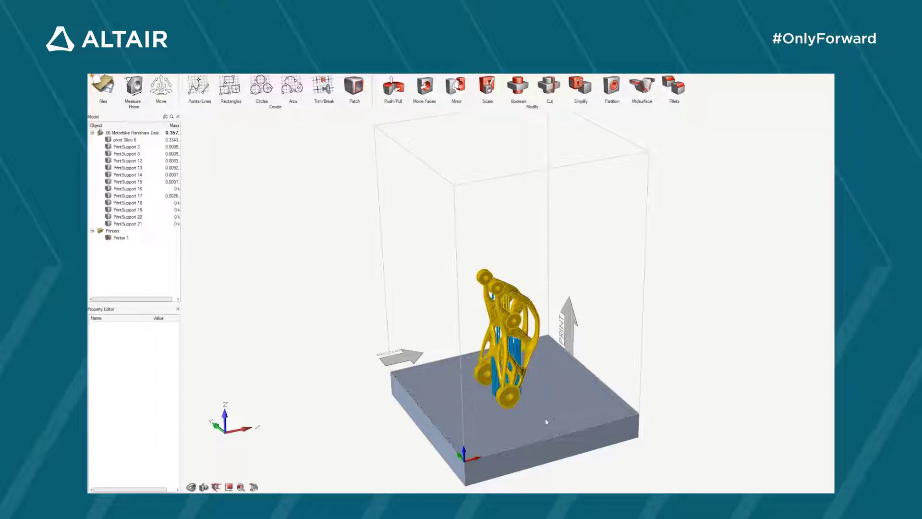
Examine the pivot part and its print supports on the printer bed from several angles
{"action": "right_click_drag", "start_coordinate": [537, 430], "coordinate": [534, 425]}
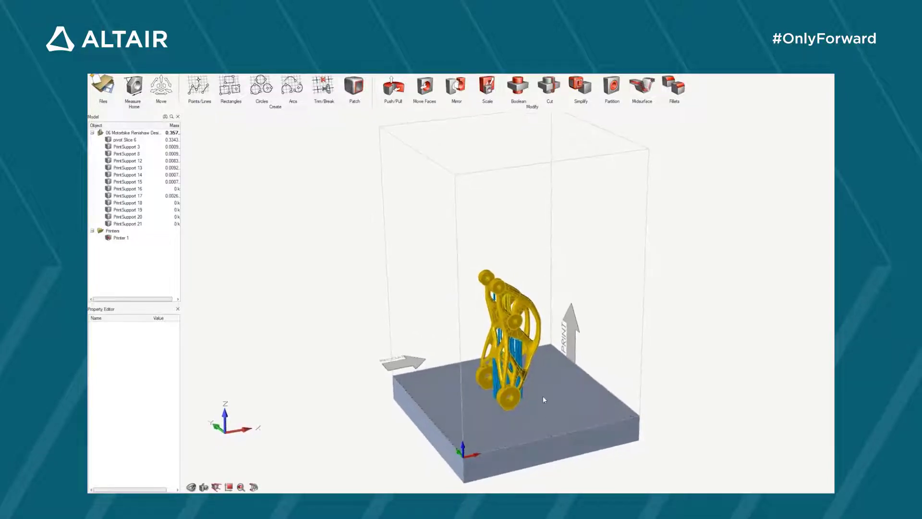
{"action": "right_click_drag", "start_coordinate": [534, 414], "coordinate": [520, 387]}
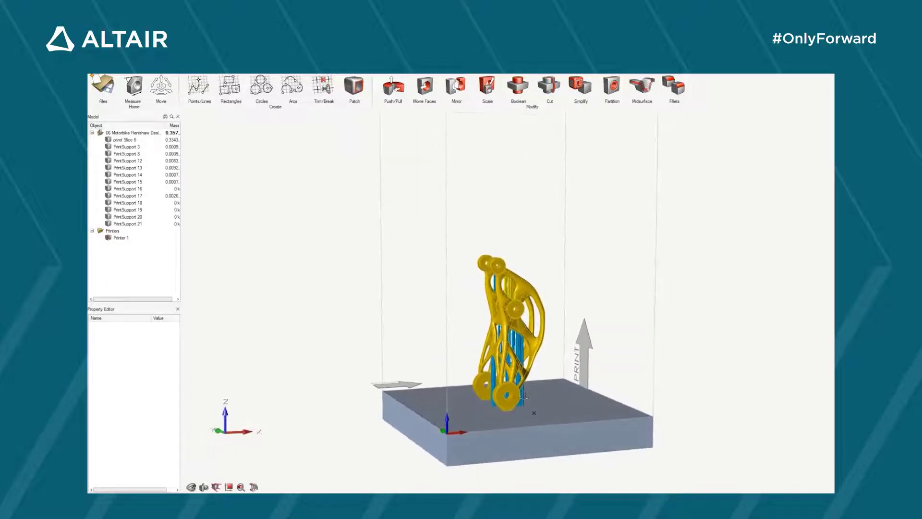
{"action": "right_click_drag", "start_coordinate": [334, 326], "coordinate": [341, 327]}
{"action": "middle_click_drag", "start_coordinate": [341, 326], "coordinate": [352, 338]}
{"action": "scroll", "coordinate": [402, 337], "scroll_direction": "up", "scroll_amount": 1}
{"action": "right_click_drag", "start_coordinate": [351, 338], "coordinate": [562, 349]}
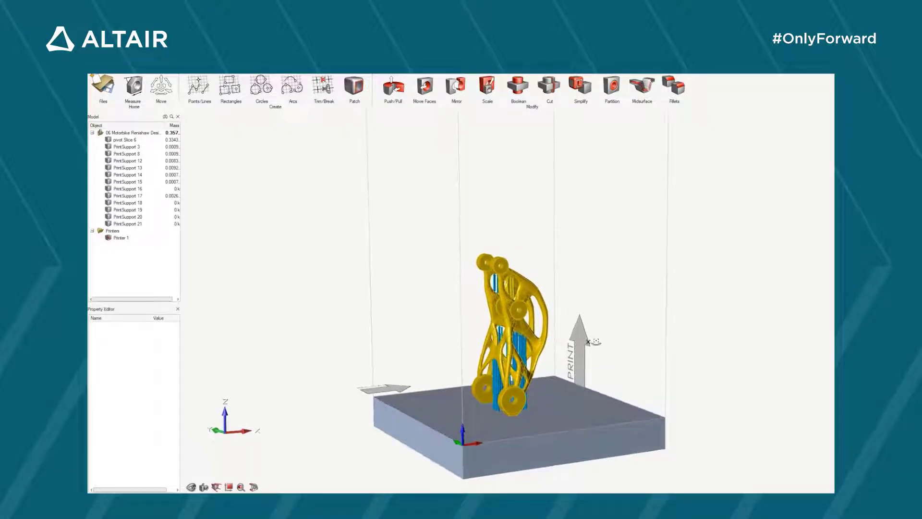
{"action": "middle_click_drag", "start_coordinate": [599, 342], "coordinate": [522, 373]}
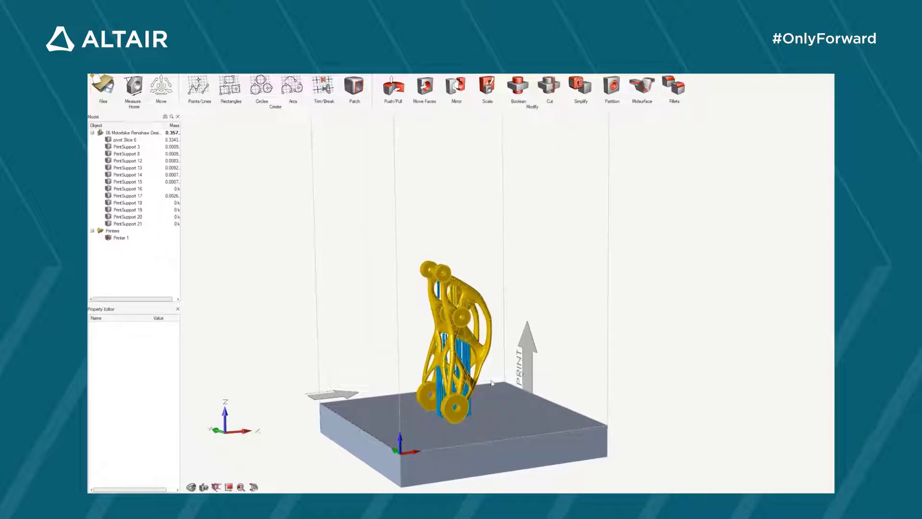
{"action": "scroll", "coordinate": [469, 384], "scroll_direction": "down", "scroll_amount": 2}
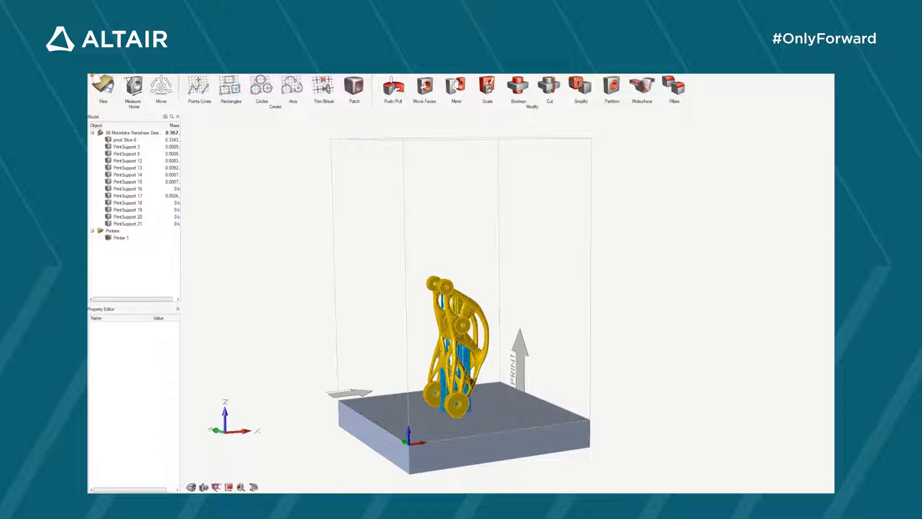
In the additive print setup, designate the pivot as the print part and assign it the material Titanium Ti6Al4V
{"action": "left_click", "coordinate": [282, 75]}
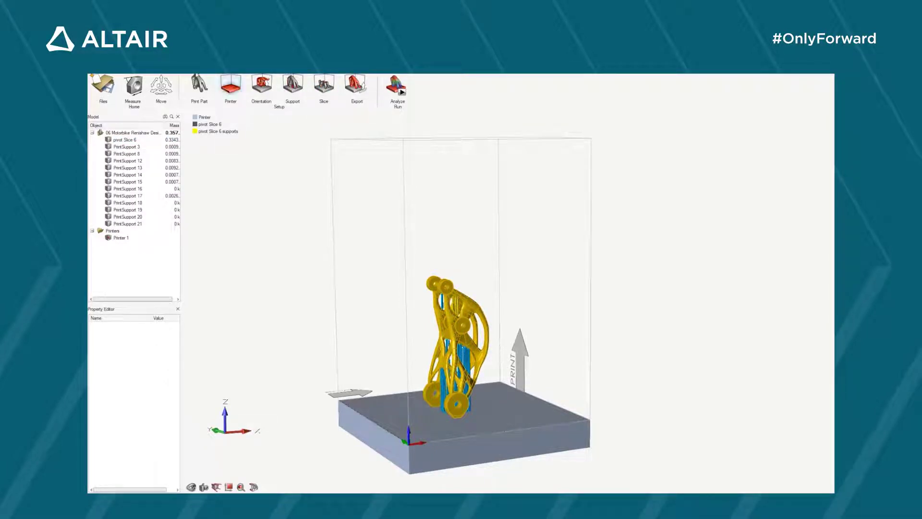
{"action": "left_click", "coordinate": [200, 84]}
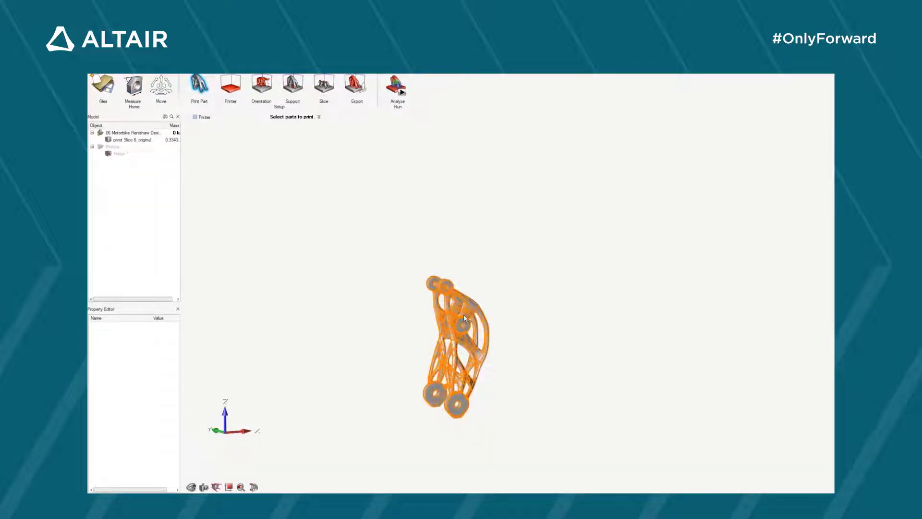
{"action": "left_click", "coordinate": [526, 369]}
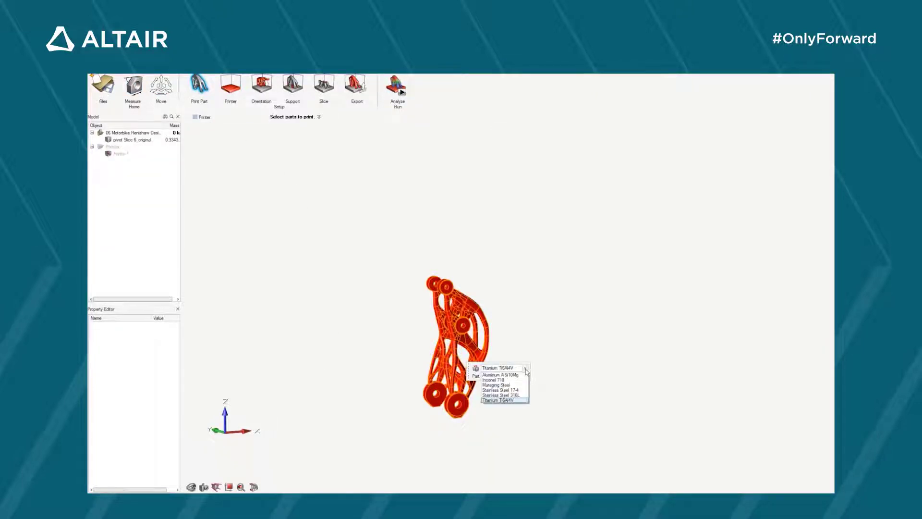
{"action": "left_click", "coordinate": [504, 400]}
{"action": "scroll", "coordinate": [467, 385], "scroll_direction": "up", "scroll_amount": 4}
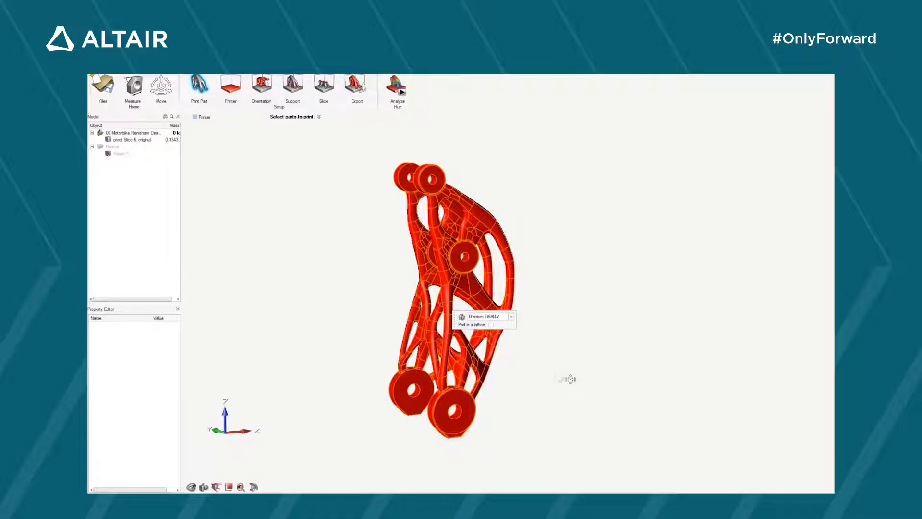
{"action": "right_click", "coordinate": [536, 373]}
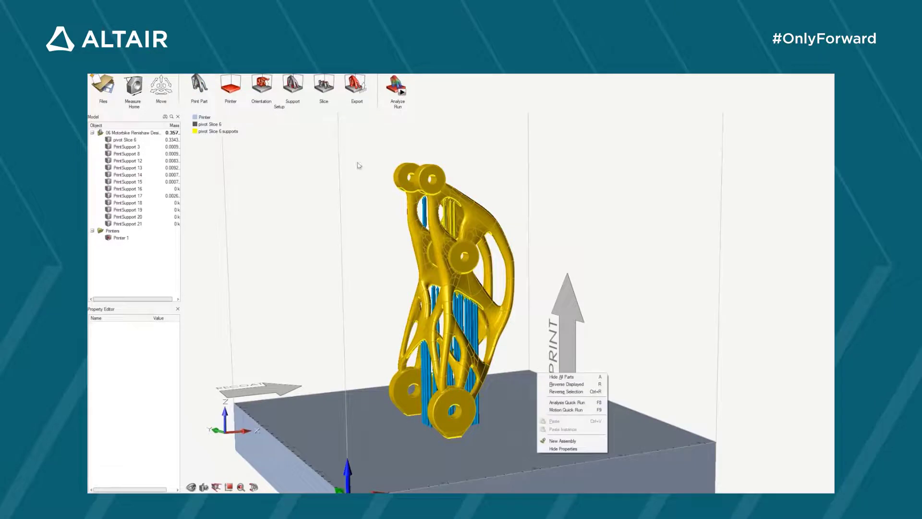
Review the Default printer's build dimensions and advanced options, keeping Default as the chosen printer
{"action": "left_click", "coordinate": [231, 83]}
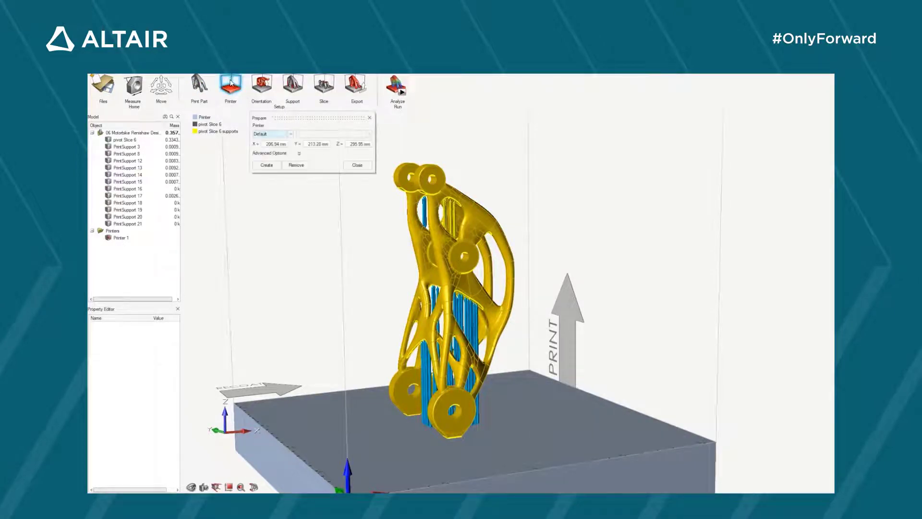
{"action": "left_click", "coordinate": [289, 134]}
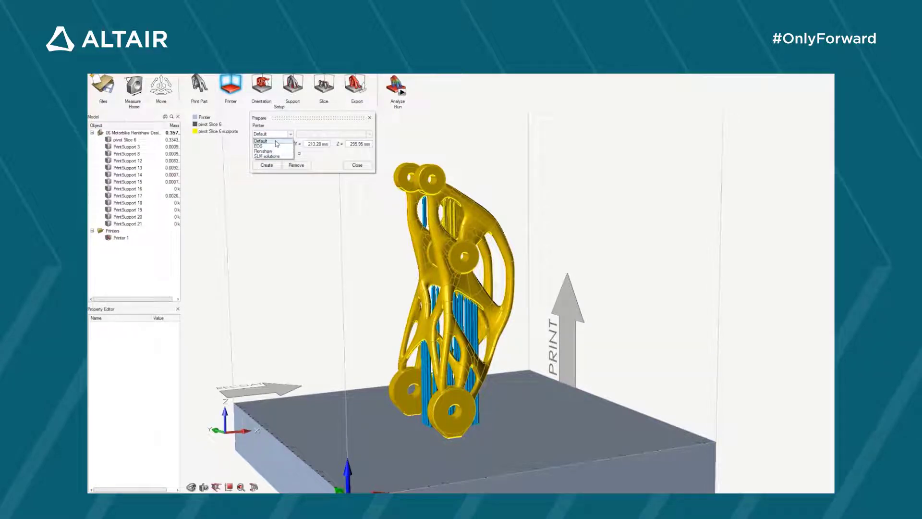
{"action": "left_click", "coordinate": [276, 141]}
{"action": "left_click", "coordinate": [298, 153]}
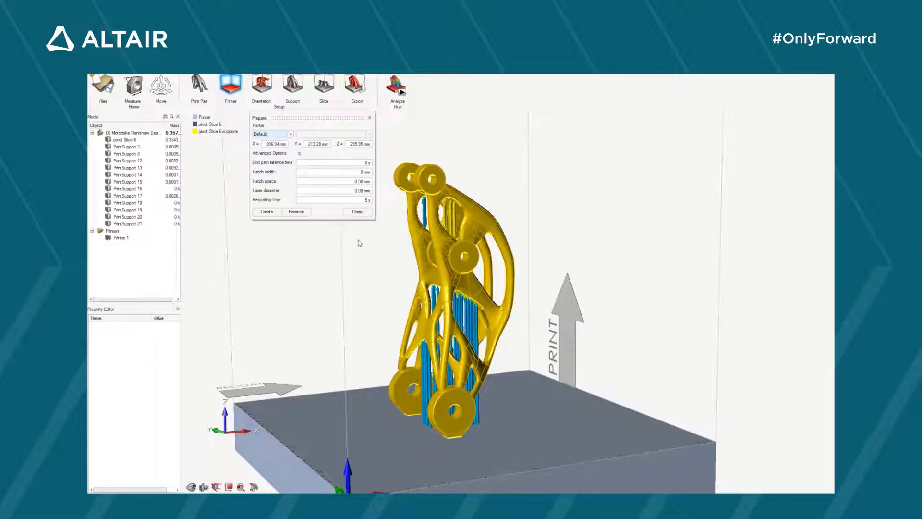
{"action": "left_click", "coordinate": [358, 212]}
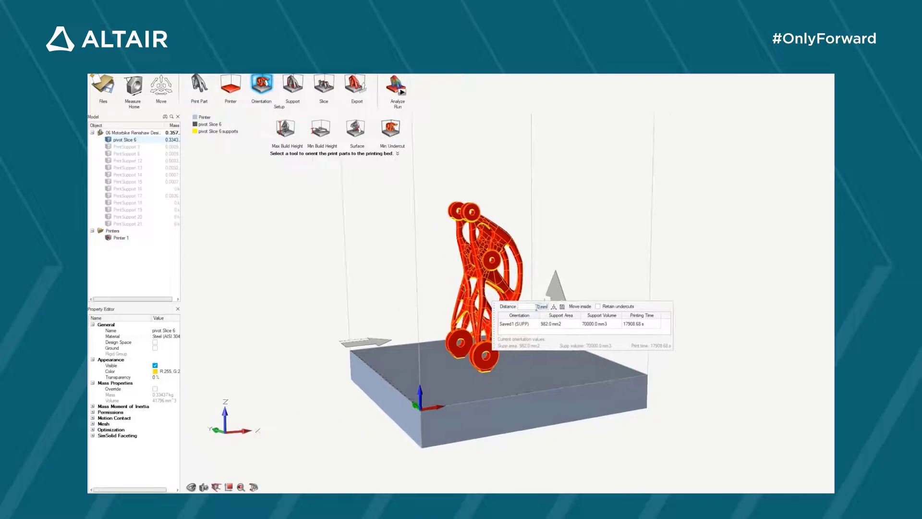
Check the saved orientation Saved1 (SUPP) and examine how the pivot part stands on the print bed
{"action": "left_click", "coordinate": [521, 325]}
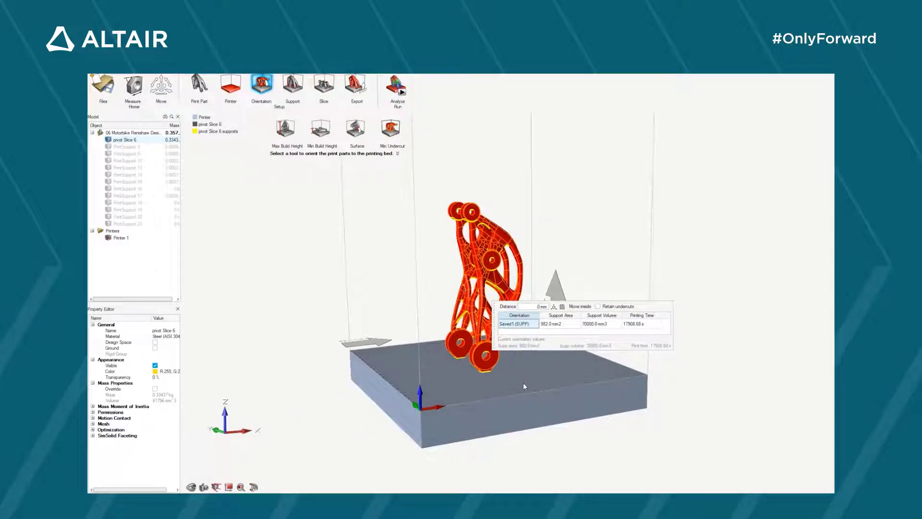
{"action": "left_click", "coordinate": [524, 382]}
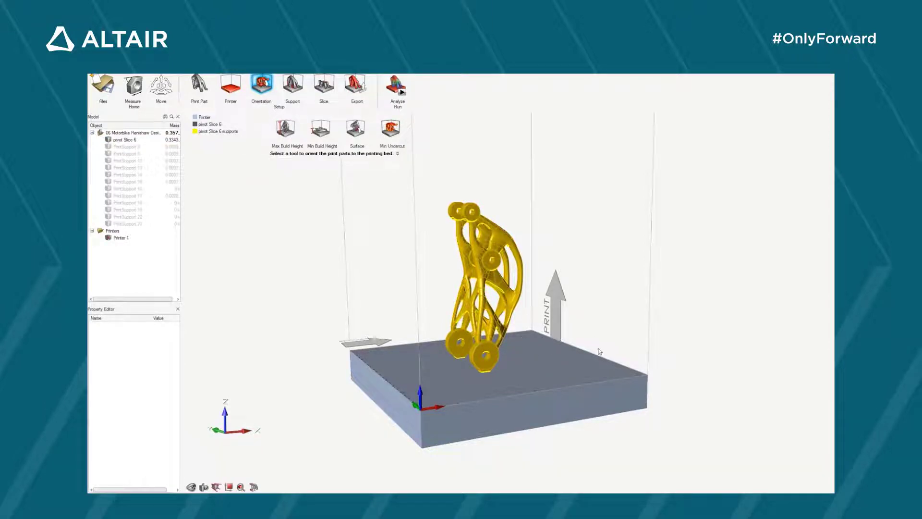
{"action": "middle_click_drag", "start_coordinate": [567, 343], "coordinate": [532, 286]}
{"action": "mouse_move", "coordinate": [531, 285]}
{"action": "right_mouse_down"}
{"action": "mouse_move", "coordinate": [482, 288]}
{"action": "mouse_move", "coordinate": [494, 291]}
{"action": "mouse_move", "coordinate": [450, 346]}
{"action": "mouse_move", "coordinate": [555, 257]}
{"action": "mouse_move", "coordinate": [551, 346]}
{"action": "mouse_move", "coordinate": [524, 363]}
{"action": "mouse_move", "coordinate": [533, 364]}
{"action": "right_mouse_up"}
{"action": "middle_click_drag", "start_coordinate": [539, 276], "coordinate": [432, 259]}
{"action": "mouse_move", "coordinate": [533, 363]}
{"action": "right_mouse_down"}
{"action": "mouse_move", "coordinate": [501, 369]}
{"action": "mouse_move", "coordinate": [541, 345]}
{"action": "mouse_move", "coordinate": [585, 340]}
{"action": "mouse_move", "coordinate": [564, 339]}
{"action": "mouse_move", "coordinate": [598, 345]}
{"action": "right_mouse_up"}
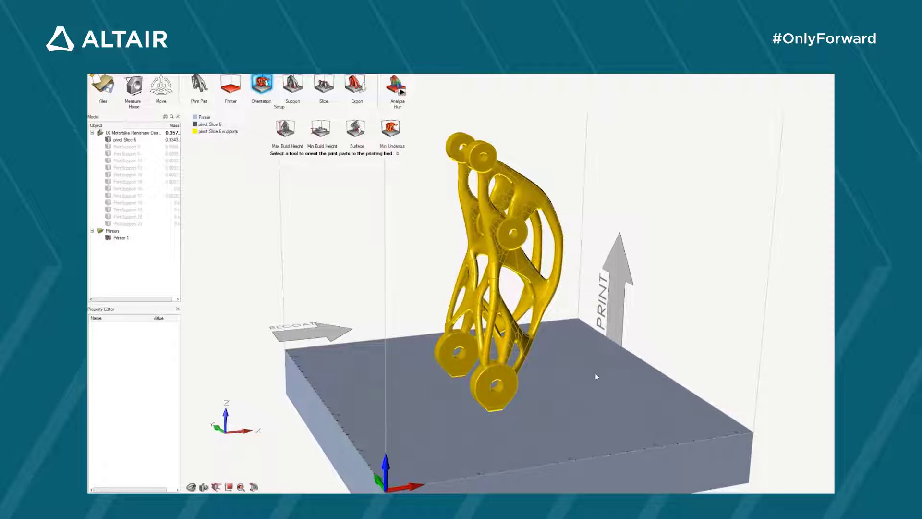
{"action": "left_click", "coordinate": [540, 346]}
{"action": "scroll", "coordinate": [443, 217], "scroll_direction": "down", "scroll_amount": 1}
{"action": "middle_click_drag", "start_coordinate": [590, 357], "coordinate": [519, 358]}
{"action": "right_click_drag", "start_coordinate": [519, 358], "coordinate": [614, 213]}
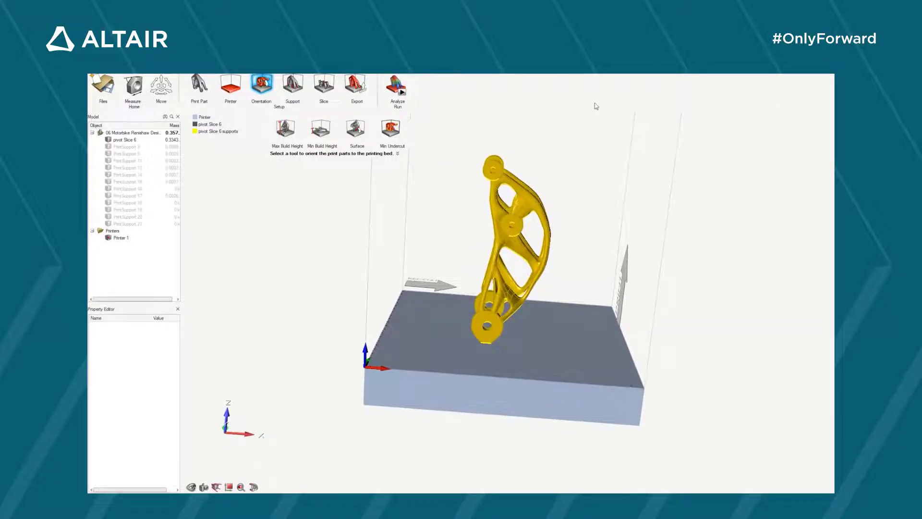
{"action": "right_click_drag", "start_coordinate": [621, 162], "coordinate": [631, 176]}
{"action": "middle_click_drag", "start_coordinate": [631, 176], "coordinate": [633, 179]}
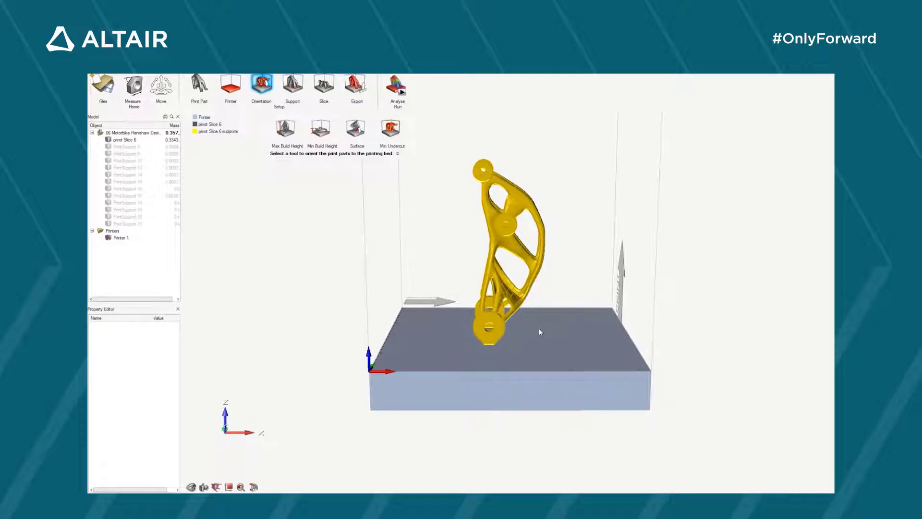
{"action": "mouse_move", "coordinate": [535, 336]}
{"action": "right_mouse_down"}
{"action": "mouse_move", "coordinate": [543, 328]}
{"action": "mouse_move", "coordinate": [550, 337]}
{"action": "right_mouse_up"}
{"action": "middle_click_drag", "start_coordinate": [550, 338], "coordinate": [580, 331]}
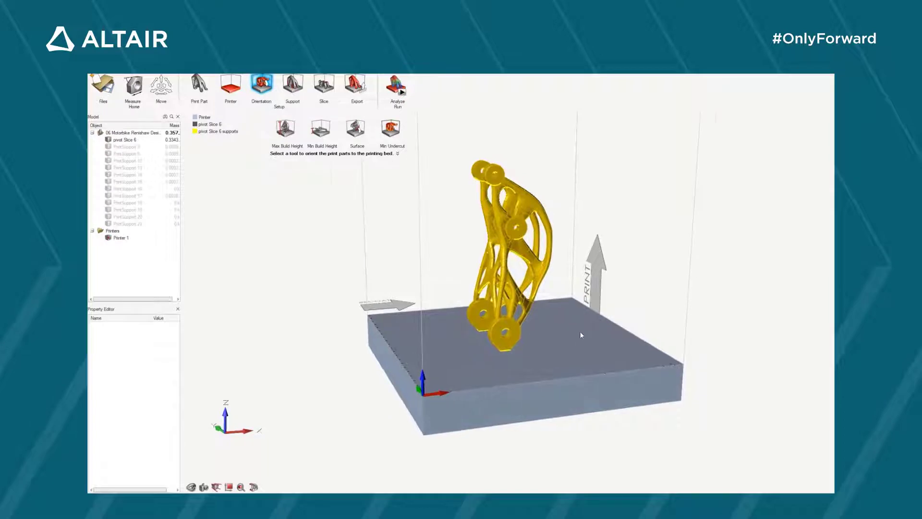
{"action": "scroll", "coordinate": [580, 332], "scroll_direction": "up", "scroll_amount": 2}
{"action": "scroll", "coordinate": [579, 333], "scroll_direction": "down", "scroll_amount": 1}
{"action": "right_click_drag", "start_coordinate": [579, 332], "coordinate": [594, 354]}
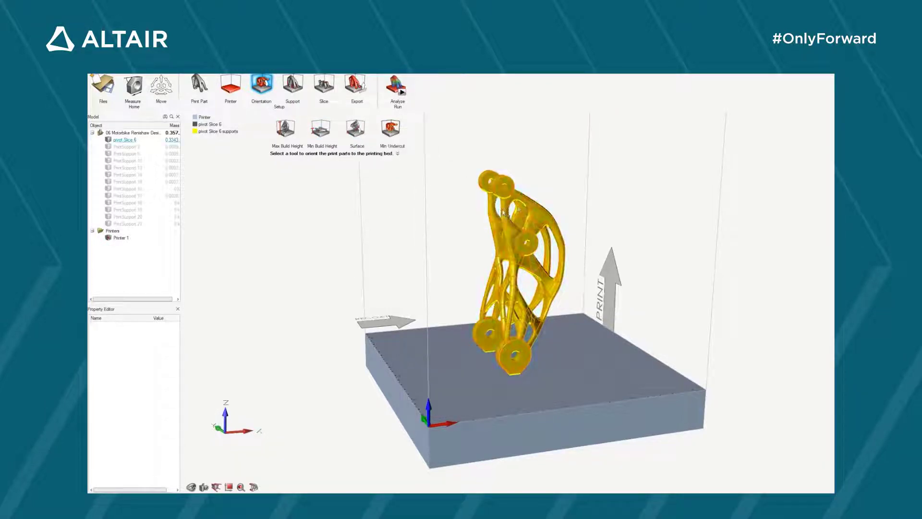
Orient the pivot part for minimum build height and check the support area of that orientation
{"action": "left_click", "coordinate": [509, 193]}
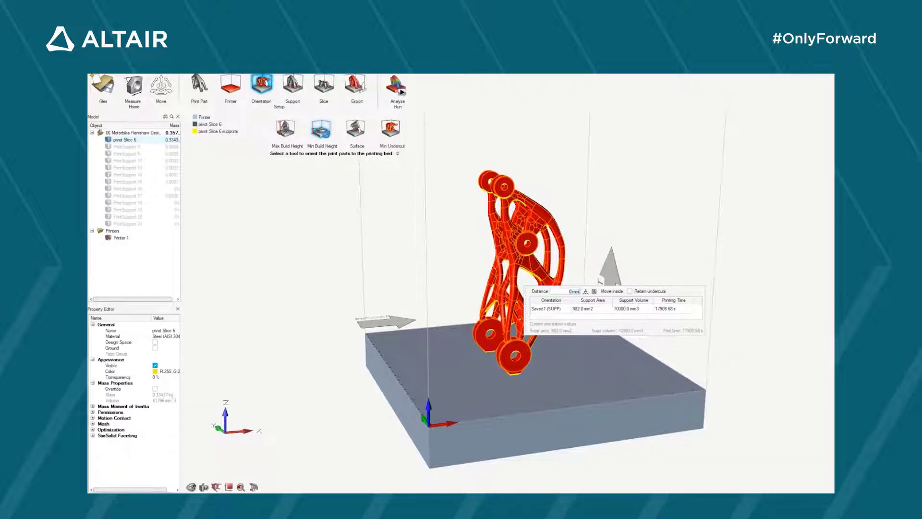
{"action": "left_click", "coordinate": [321, 129]}
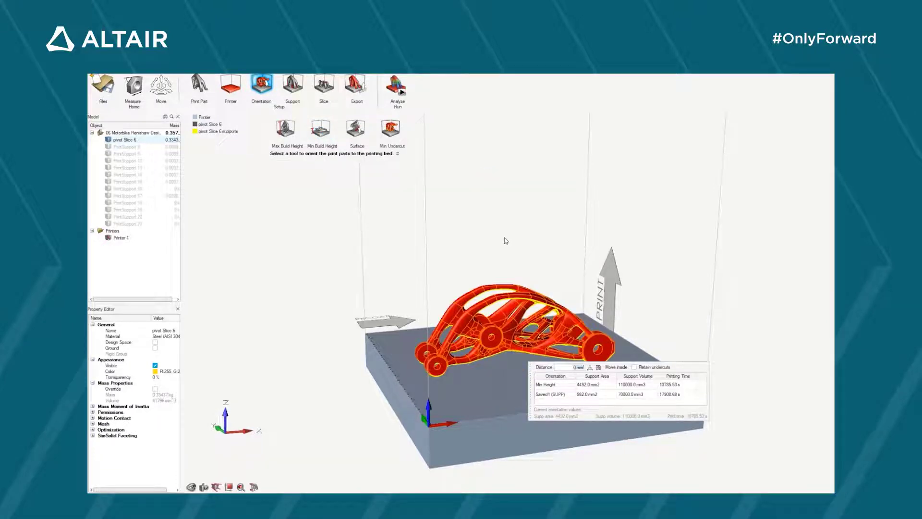
{"action": "left_click", "coordinate": [597, 386]}
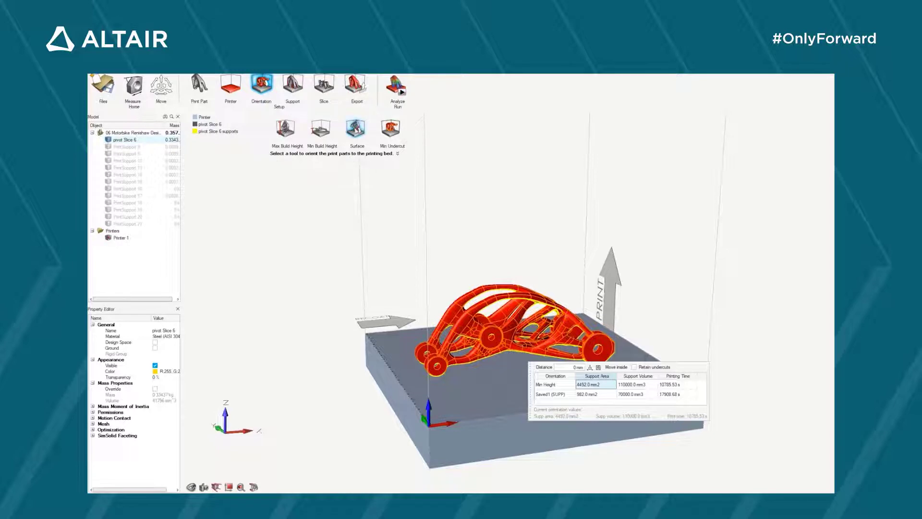
Reorient the pivot part for minimum undercut and compare the Min Undercut1 support area with the other orientations
{"action": "left_click", "coordinate": [391, 130]}
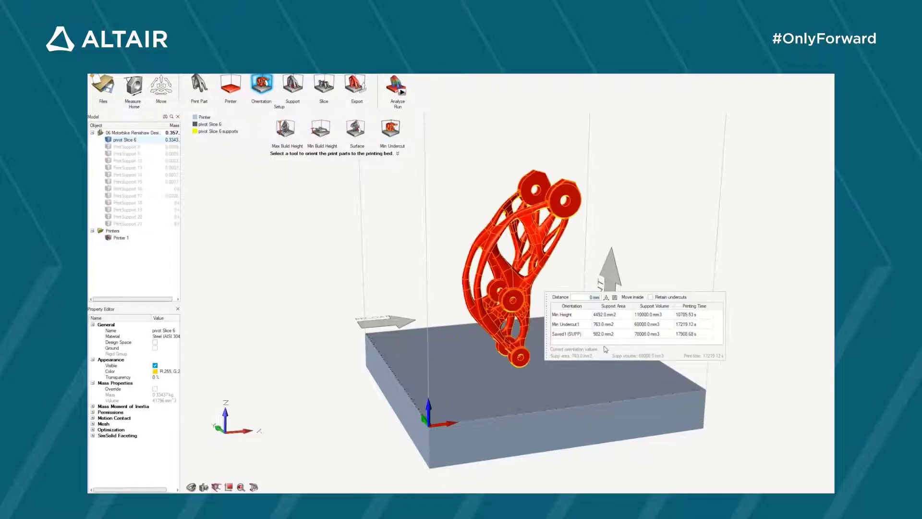
{"action": "left_click", "coordinate": [568, 326]}
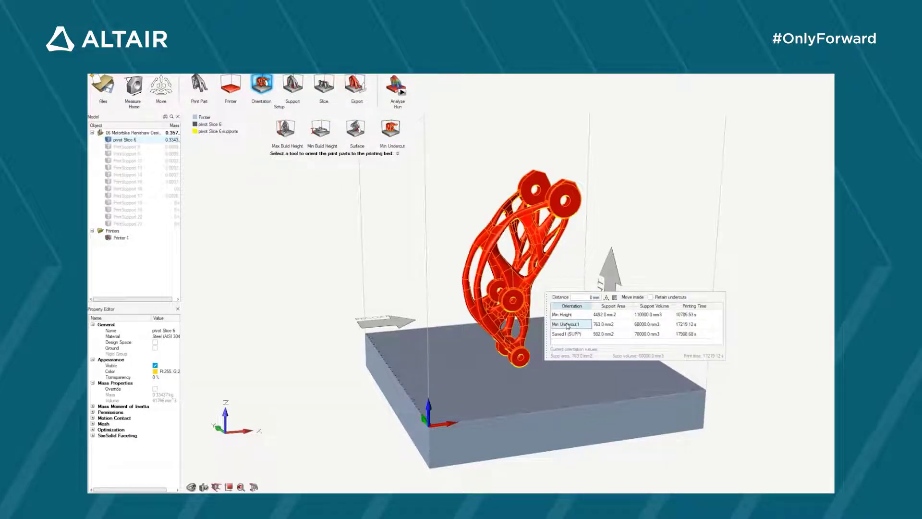
{"action": "left_click", "coordinate": [609, 328]}
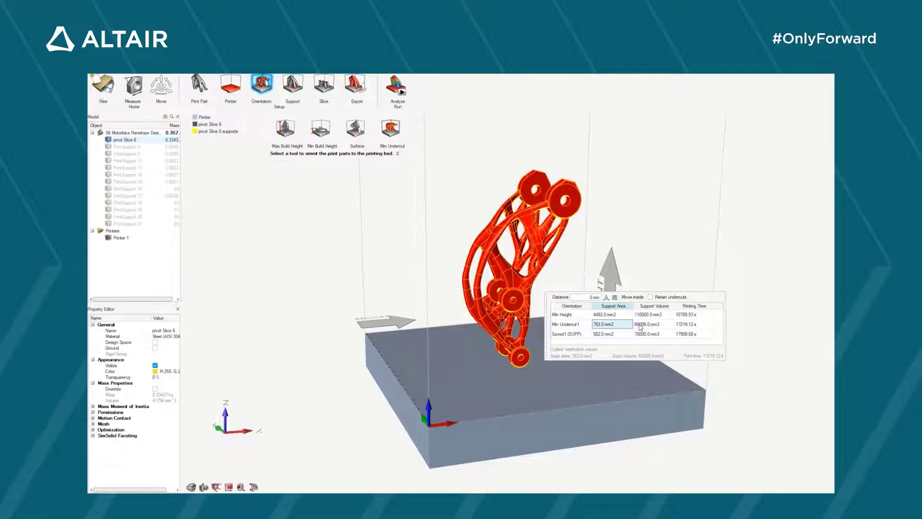
Create preview print supports for the pivot part in its minimum undercut orientation
{"action": "left_click", "coordinate": [295, 87]}
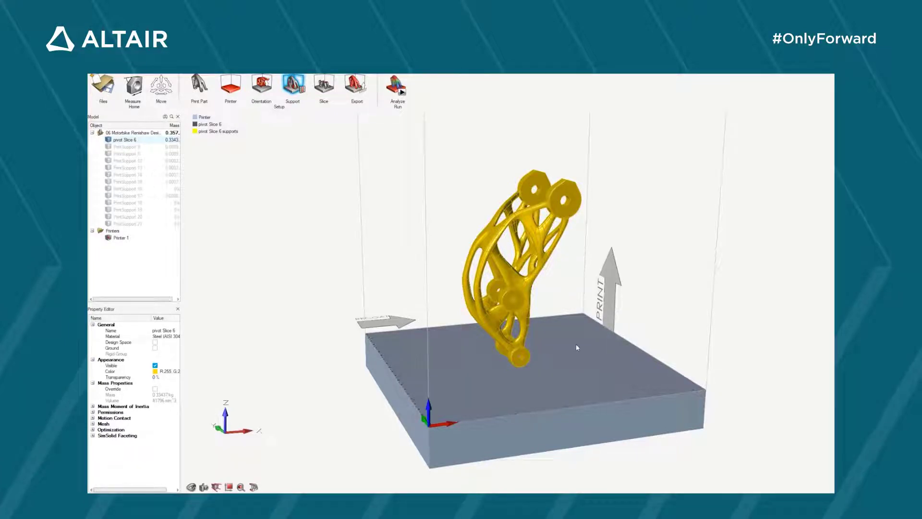
{"action": "left_click", "coordinate": [298, 88]}
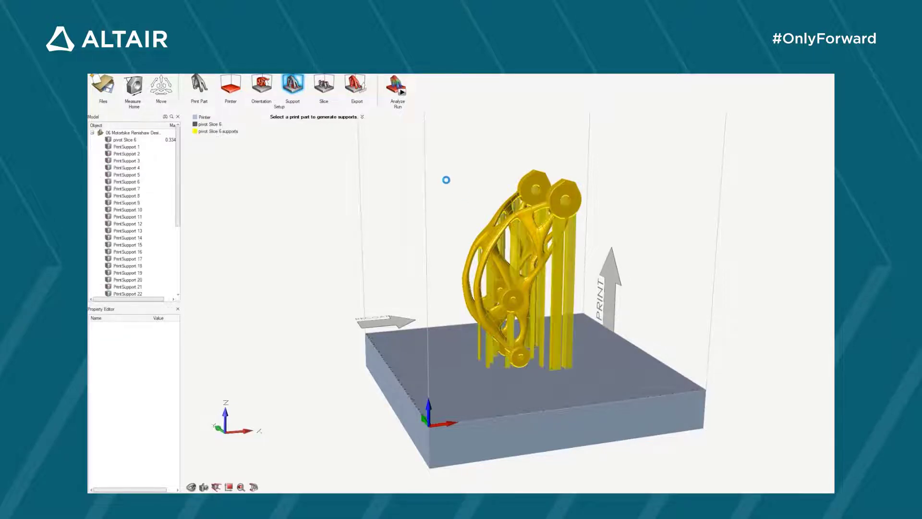
Set the tall support beneath the front upper boss to support type Pins and generate it
{"action": "left_click", "coordinate": [562, 312]}
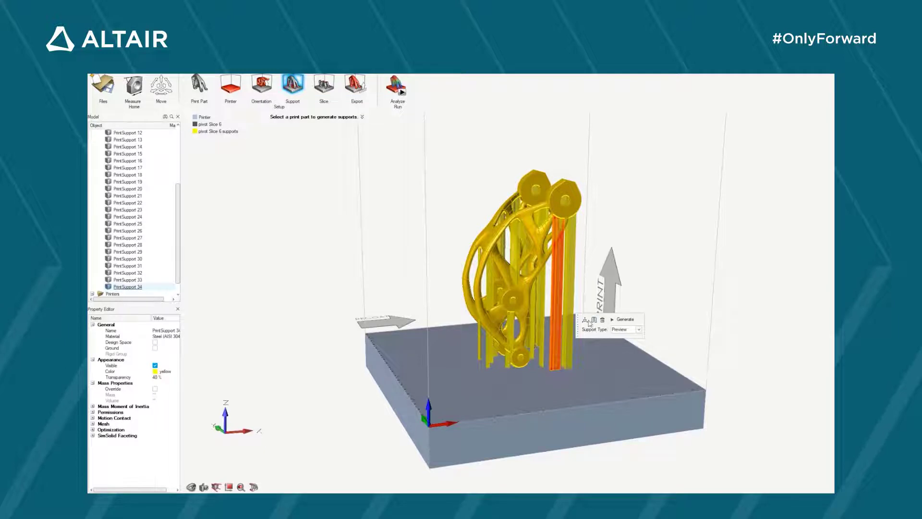
{"action": "left_click", "coordinate": [618, 320]}
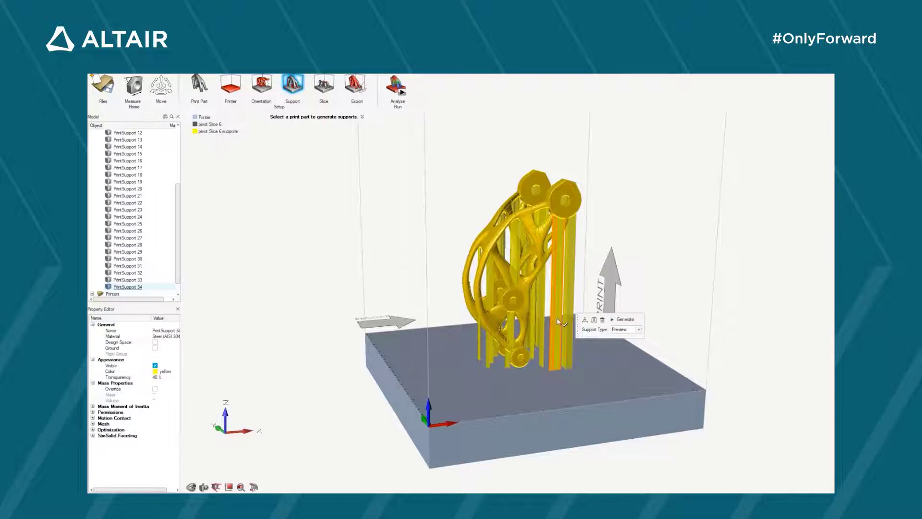
{"action": "scroll", "coordinate": [558, 318], "scroll_direction": "up", "scroll_amount": 5}
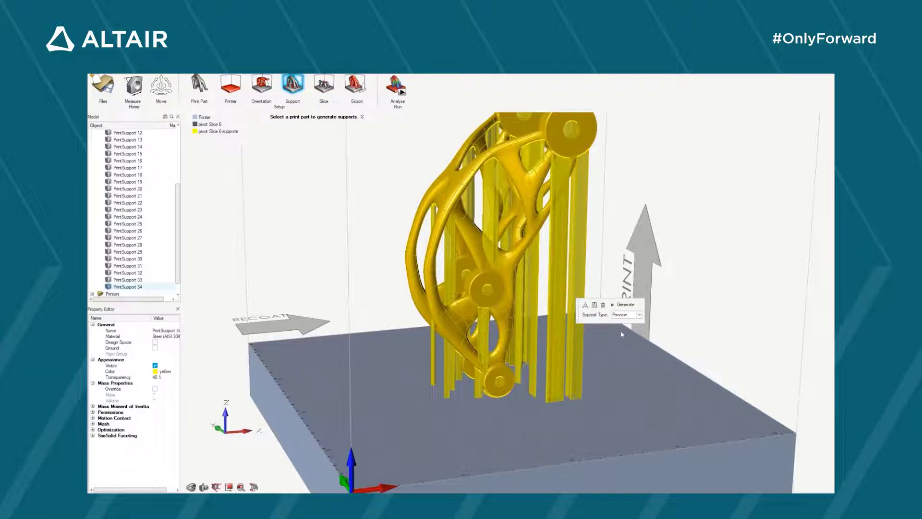
{"action": "left_click", "coordinate": [639, 315]}
{"action": "left_click", "coordinate": [625, 328]}
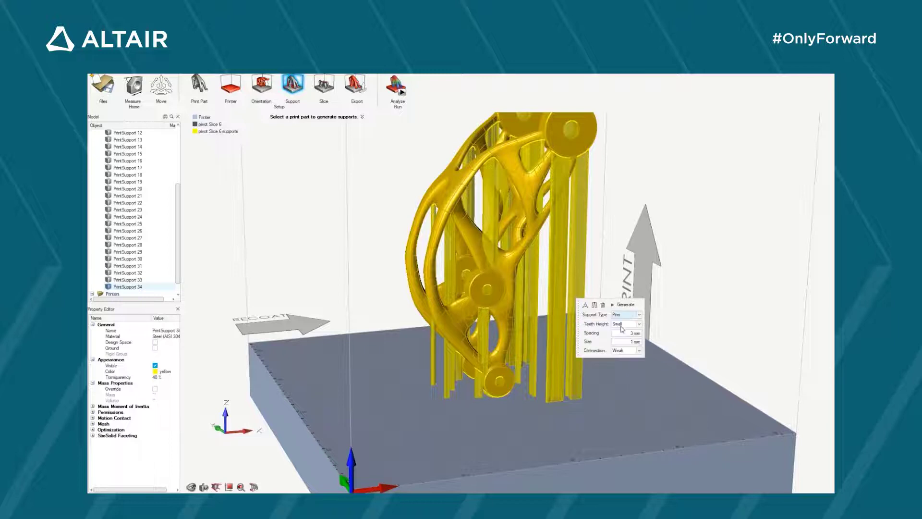
{"action": "left_click", "coordinate": [624, 305]}
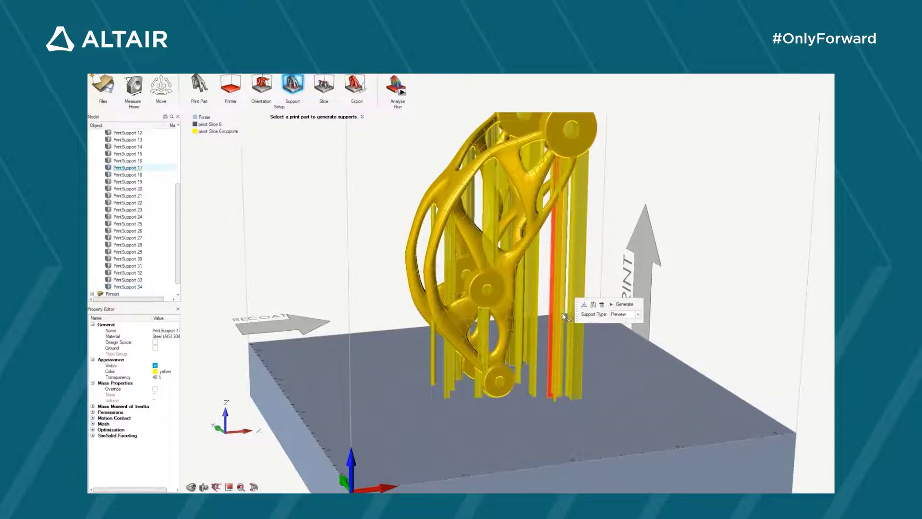
Select individual neighbouring support columns beneath the part's front upper boss
{"action": "left_click", "coordinate": [578, 342]}
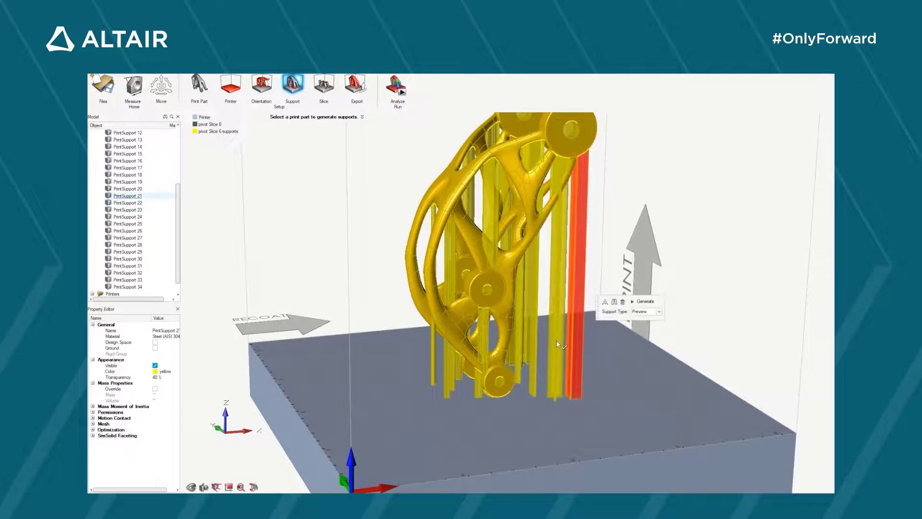
{"action": "left_click", "coordinate": [554, 352]}
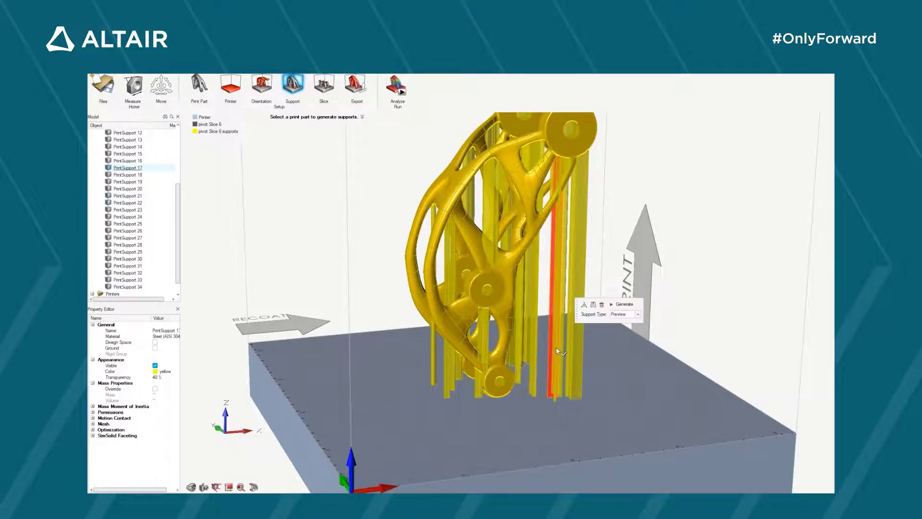
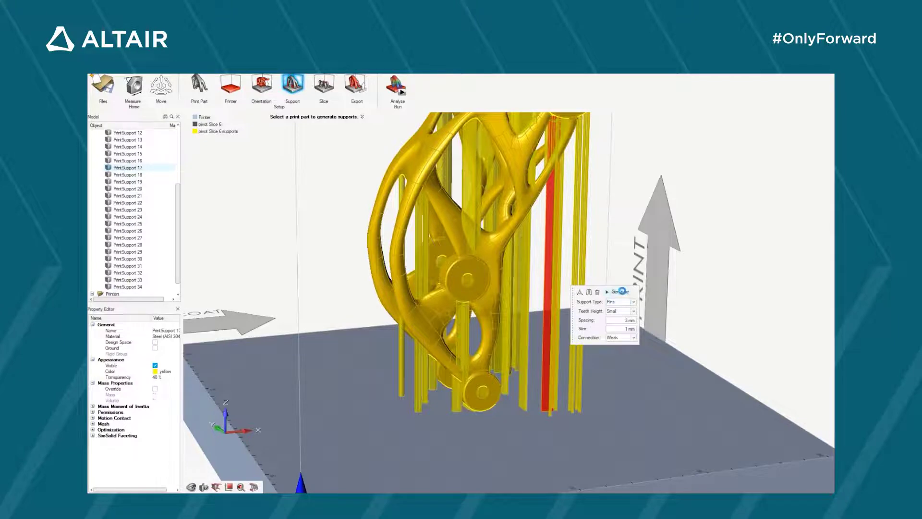
Set the short support between the front upper boss and the strut below it to support type Pins and generate it
{"action": "scroll", "coordinate": [558, 340], "scroll_direction": "up", "scroll_amount": 3}
{"action": "middle_click_drag", "start_coordinate": [606, 375], "coordinate": [618, 339]}
{"action": "right_click_drag", "start_coordinate": [618, 338], "coordinate": [547, 158]}
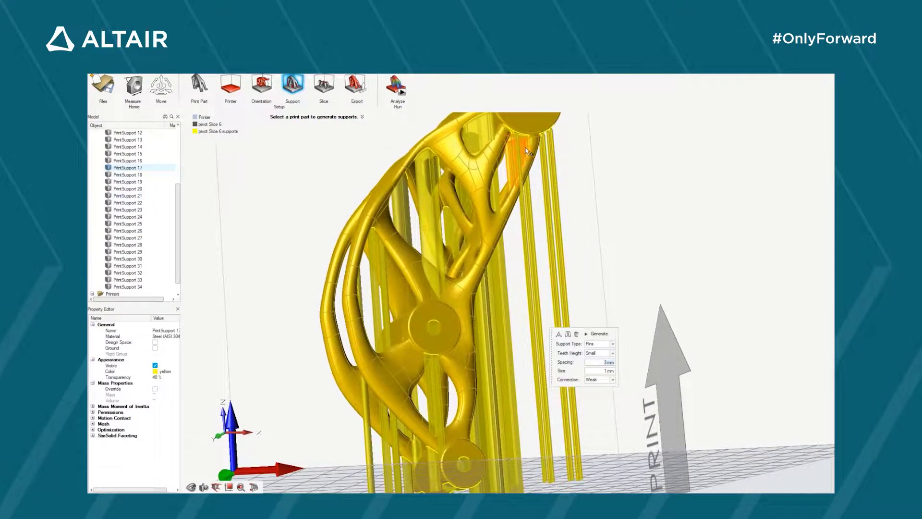
{"action": "left_click", "coordinate": [529, 159]}
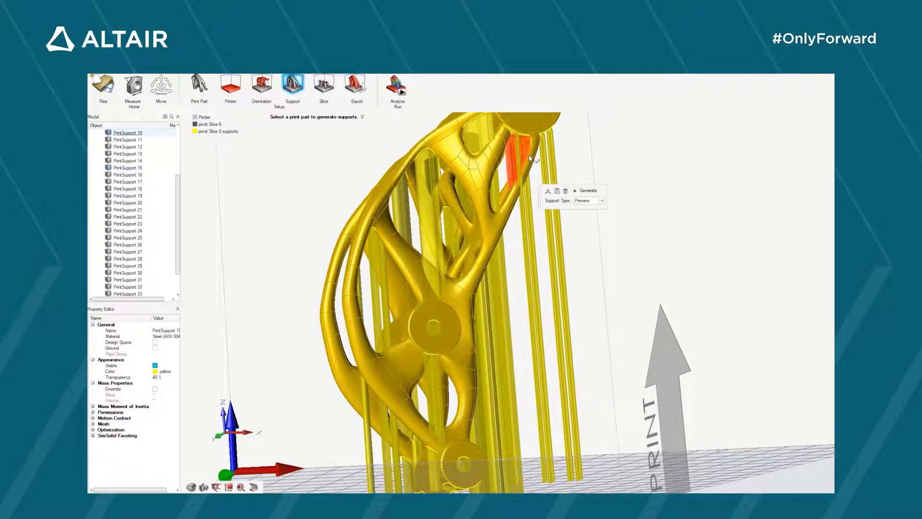
{"action": "left_click", "coordinate": [598, 201]}
{"action": "left_click", "coordinate": [593, 213]}
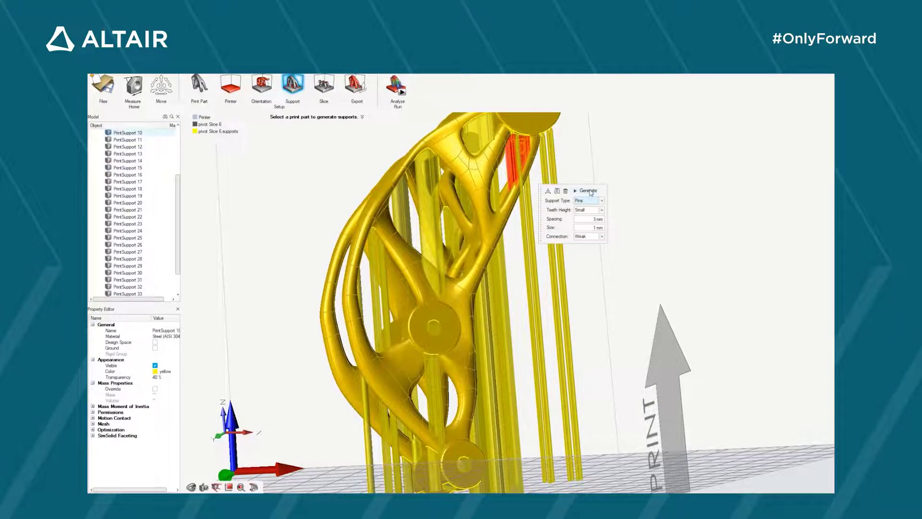
{"action": "left_click", "coordinate": [589, 191]}
Edit the path of the pin support beneath the front upper boss by shifting its upper point along the Y axis
{"action": "middle_click_drag", "start_coordinate": [543, 151], "coordinate": [567, 165]}
{"action": "right_click_drag", "start_coordinate": [568, 164], "coordinate": [487, 247]}
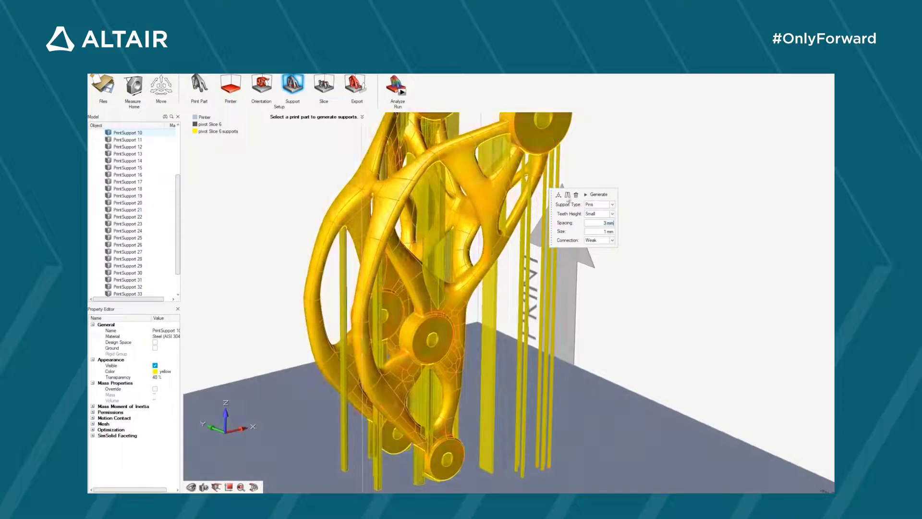
{"action": "left_click", "coordinate": [559, 196]}
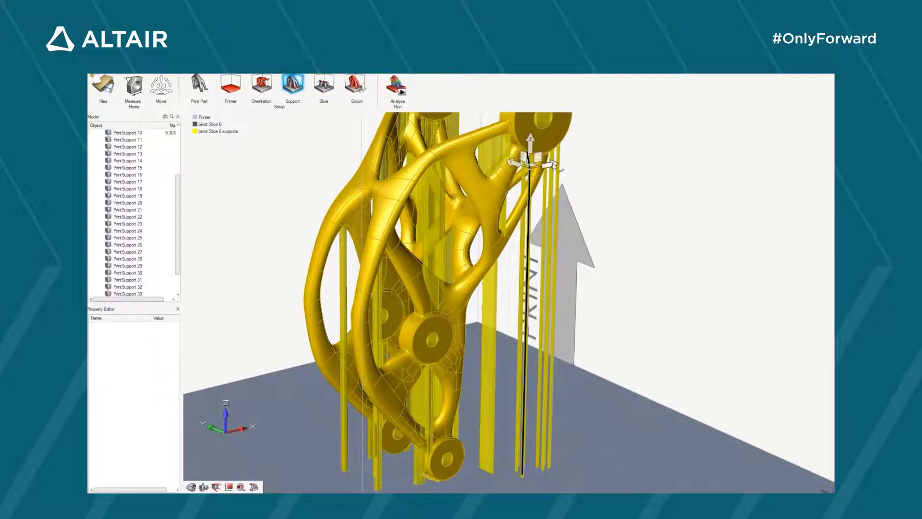
{"action": "left_click", "coordinate": [517, 165]}
{"action": "left_click_drag", "start_coordinate": [515, 164], "coordinate": [527, 170]}
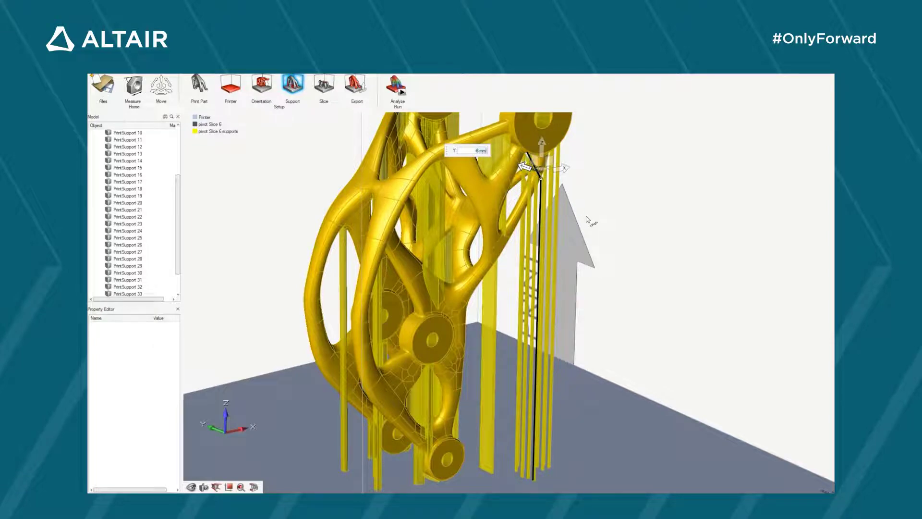
{"action": "key", "text": "Escape"}
Slice the pivot part with its supports and inspect the print layers up to level 25
{"action": "middle_click_drag", "start_coordinate": [535, 225], "coordinate": [585, 189]}
{"action": "right_click_drag", "start_coordinate": [584, 189], "coordinate": [534, 246]}
{"action": "scroll", "coordinate": [535, 245], "scroll_direction": "down", "scroll_amount": 5}
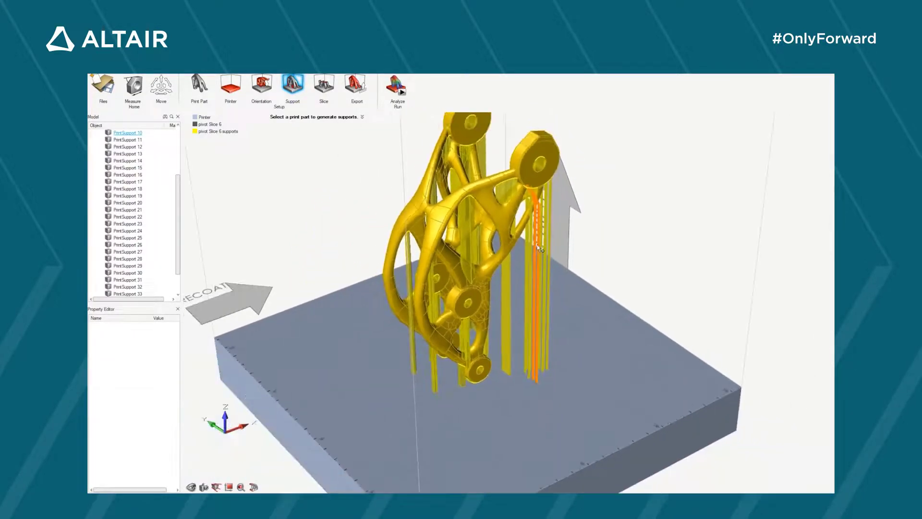
{"action": "middle_click_drag", "start_coordinate": [569, 248], "coordinate": [583, 247]}
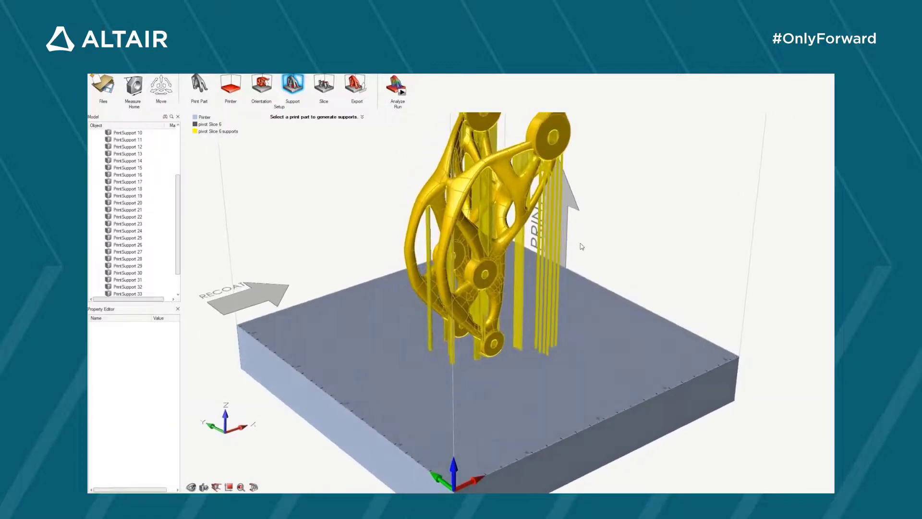
{"action": "right_click_drag", "start_coordinate": [583, 247], "coordinate": [585, 272]}
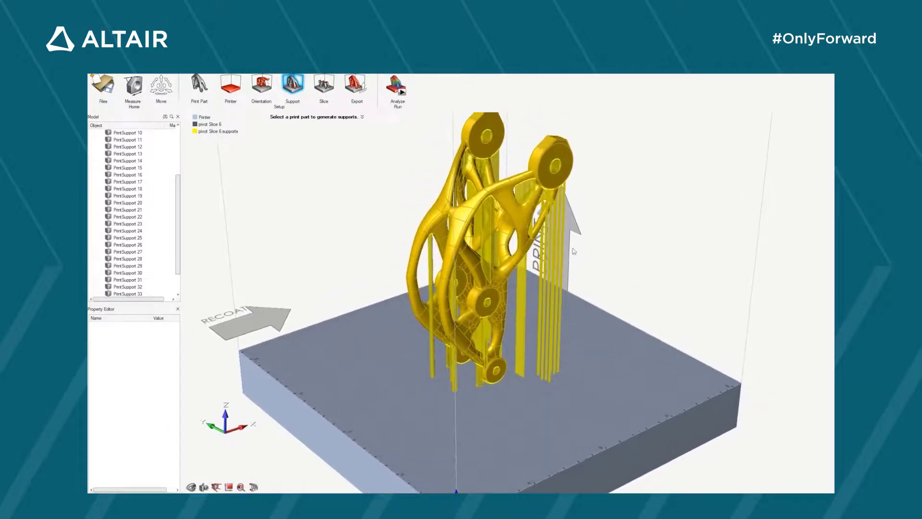
{"action": "left_click", "coordinate": [322, 87]}
{"action": "scroll", "coordinate": [486, 317], "scroll_direction": "up", "scroll_amount": 4}
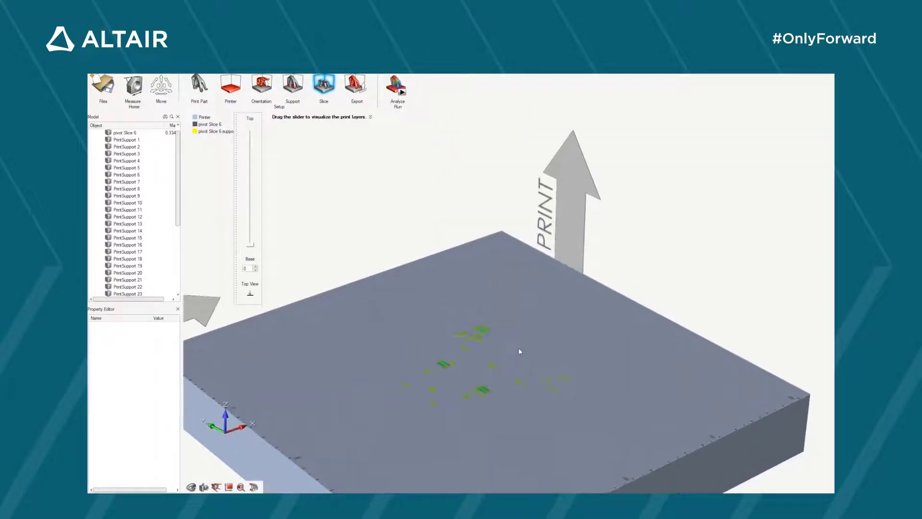
{"action": "left_click_drag", "start_coordinate": [250, 247], "coordinate": [257, 217]}
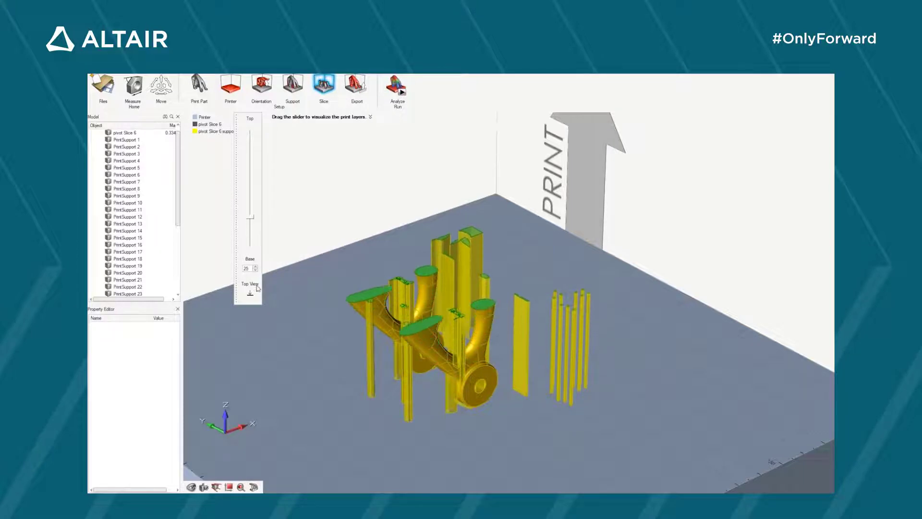
Step through the print layers from the top view and raise the slice level to 100
{"action": "left_click", "coordinate": [250, 295]}
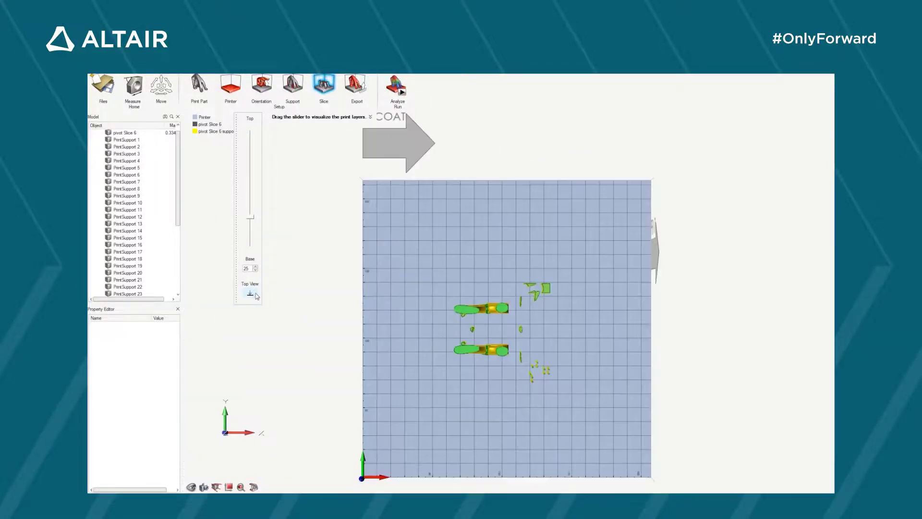
{"action": "left_click", "coordinate": [255, 267]}
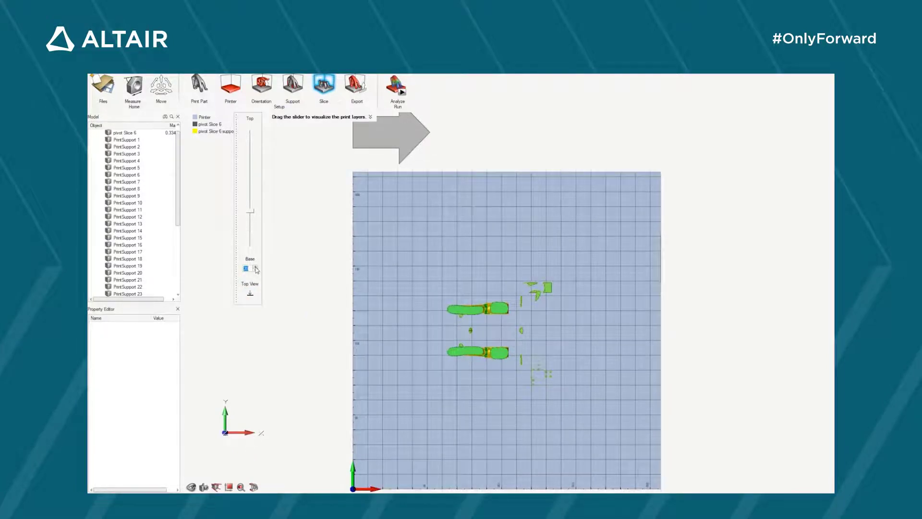
{"action": "left_click", "coordinate": [255, 267]}
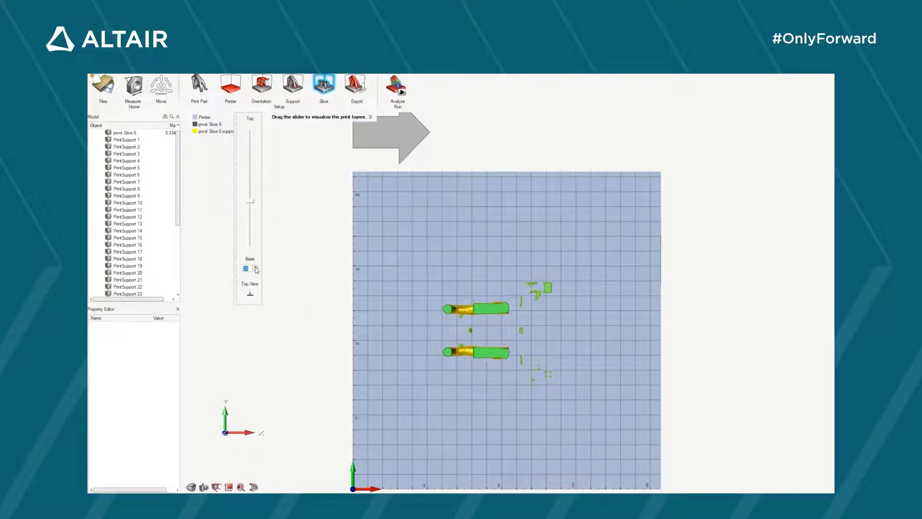
{"action": "left_click", "coordinate": [256, 267]}
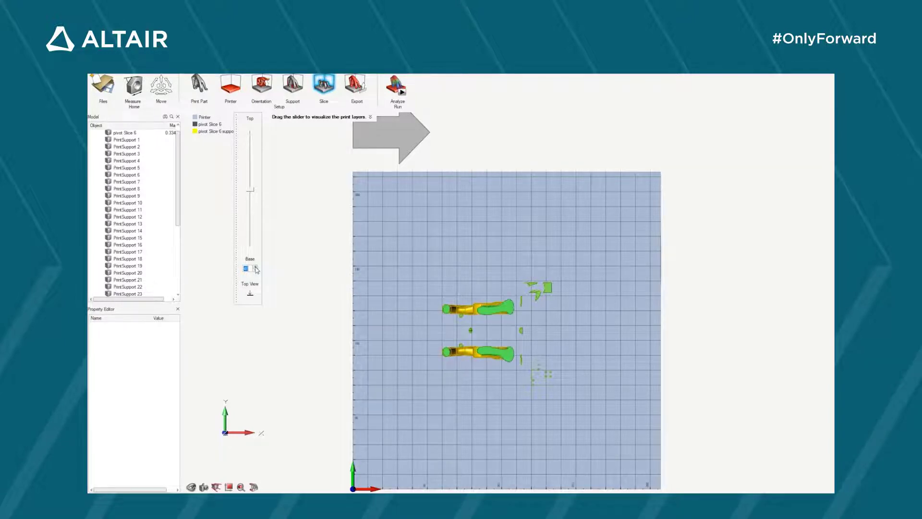
{"action": "left_click", "coordinate": [255, 267]}
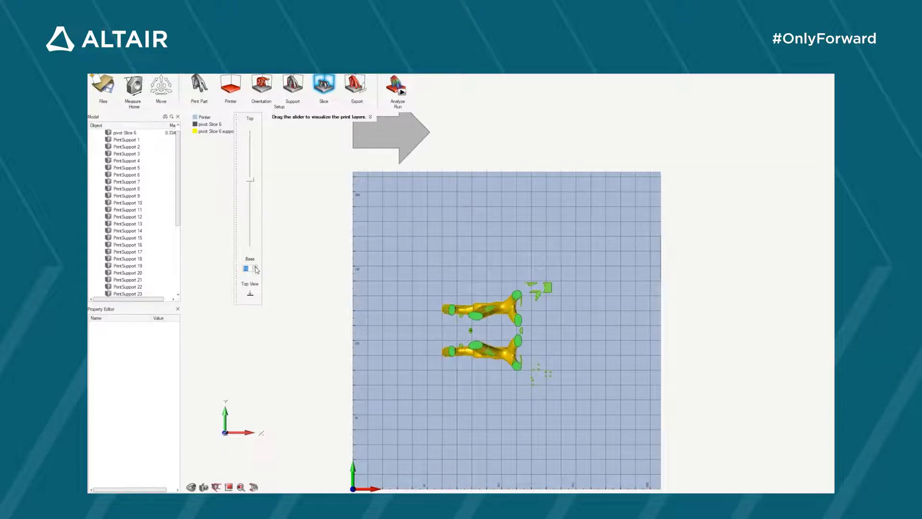
{"action": "left_click", "coordinate": [256, 267]}
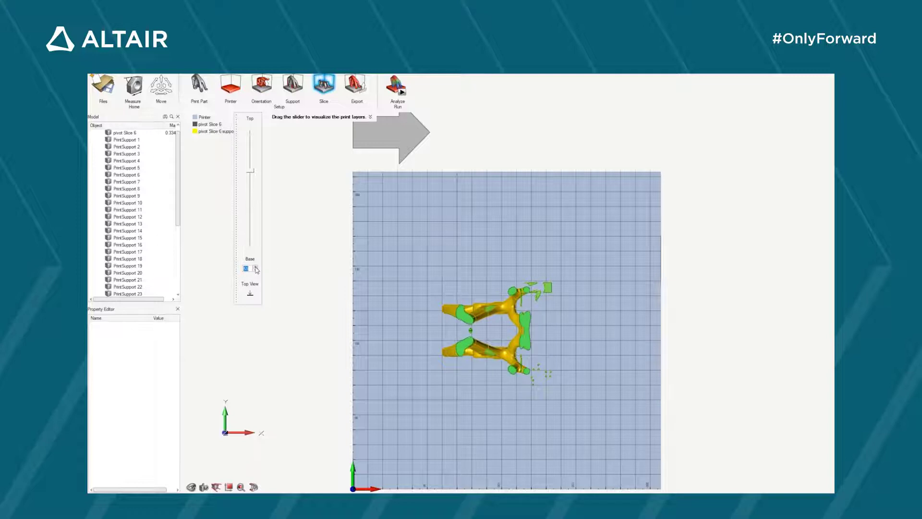
{"action": "left_click", "coordinate": [255, 267]}
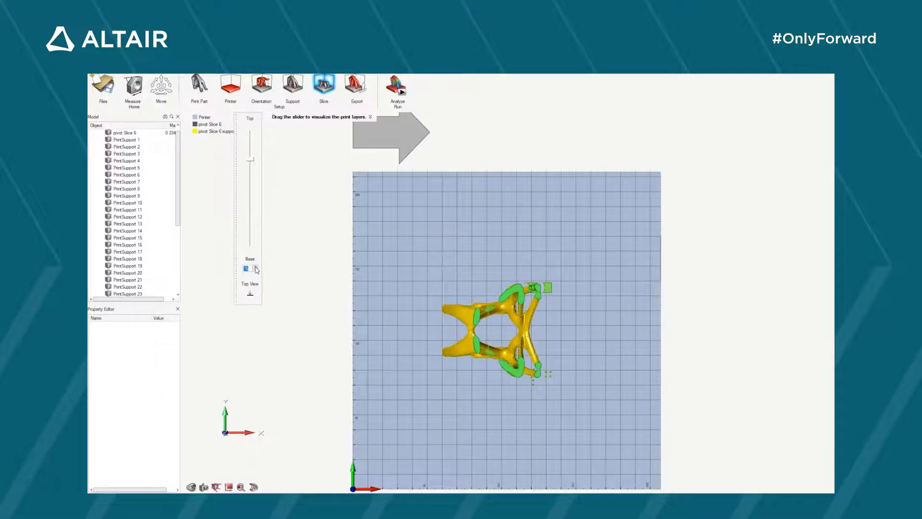
{"action": "left_click_drag", "start_coordinate": [250, 164], "coordinate": [249, 131]}
{"action": "middle_click_drag", "start_coordinate": [527, 380], "coordinate": [531, 301]}
{"action": "right_click_drag", "start_coordinate": [531, 301], "coordinate": [543, 282]}
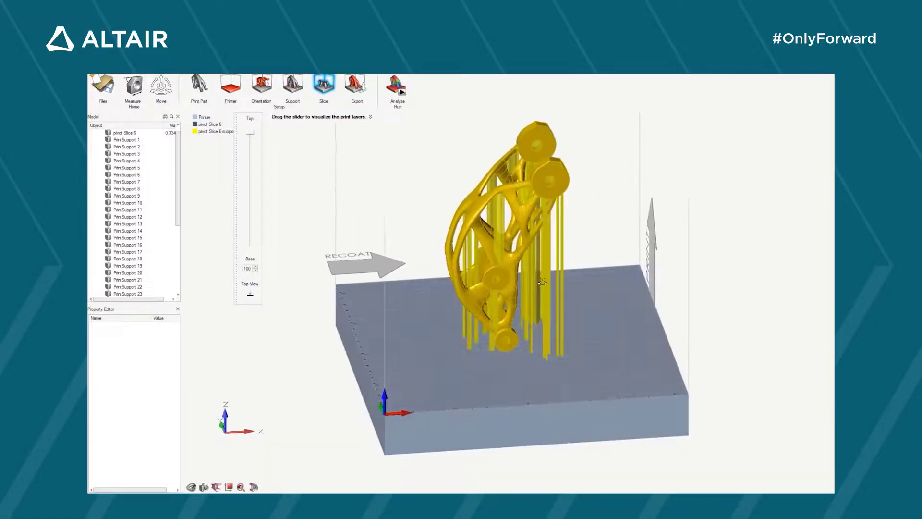
Review the Thermo-Mechanical print analysis parameters and close them without running the analysis
{"action": "mouse_move", "coordinate": [393, 83]}
{"action": "left_click", "coordinate": [403, 92]}
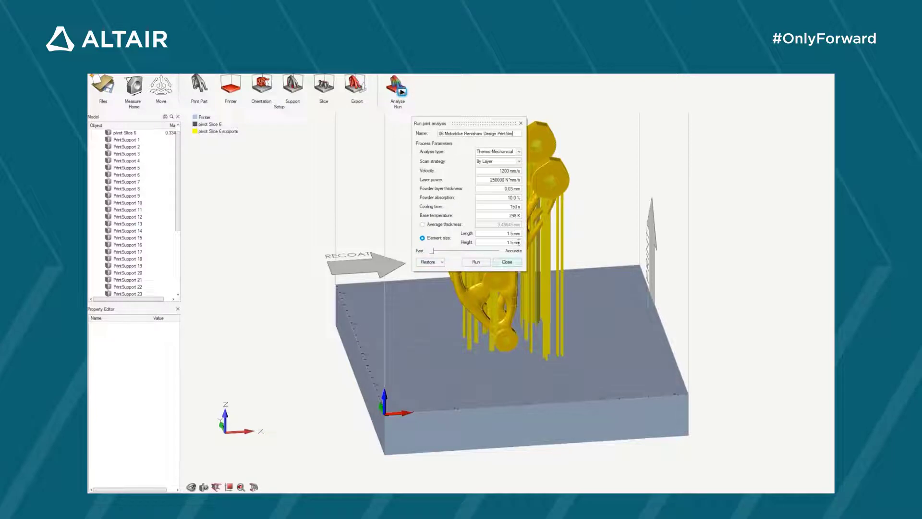
{"action": "left_click", "coordinate": [521, 123]}
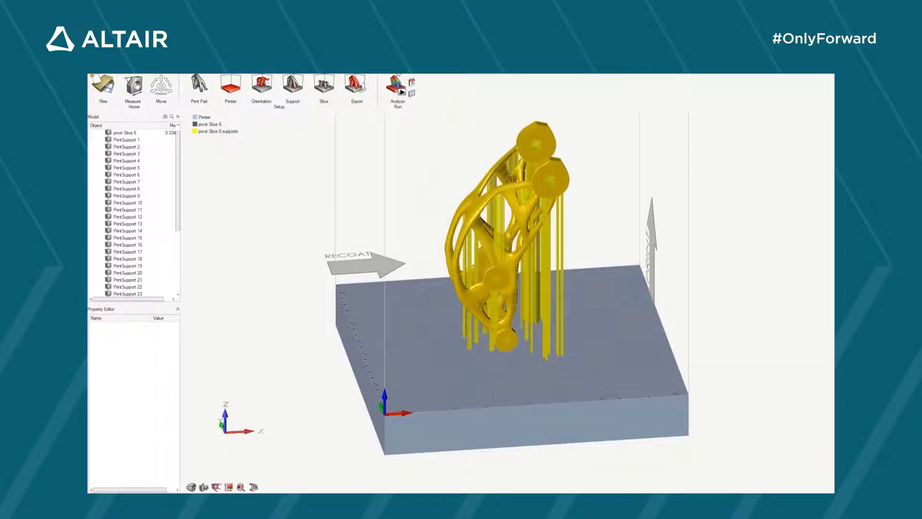
{"action": "mouse_move", "coordinate": [393, 84]}
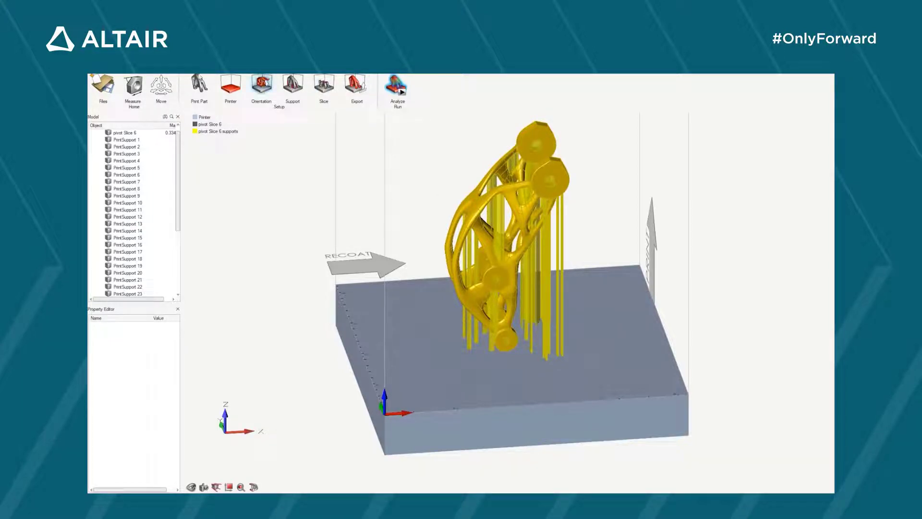
Open the recent file 06 Motorbike Renishaw Design PrintSim without saving the current model
{"action": "left_click", "coordinate": [94, 75]}
{"action": "mouse_move", "coordinate": [117, 96]}
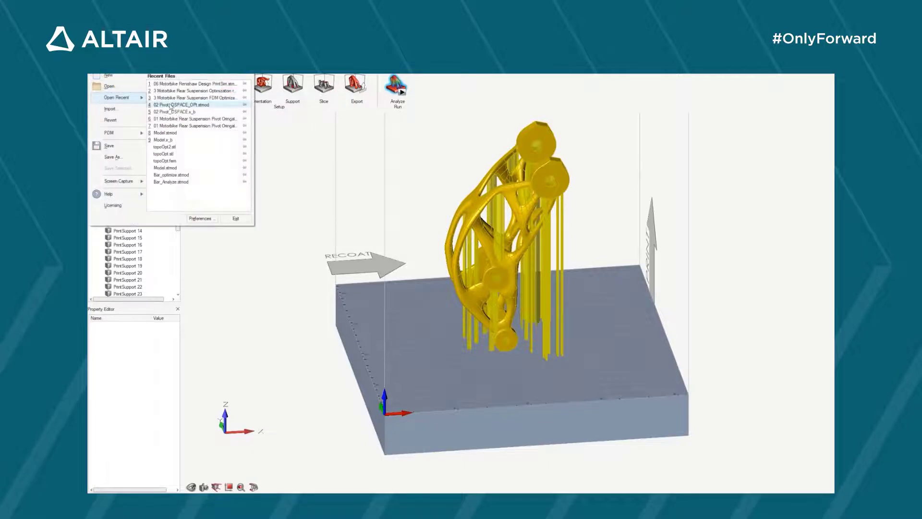
{"action": "left_click", "coordinate": [195, 84]}
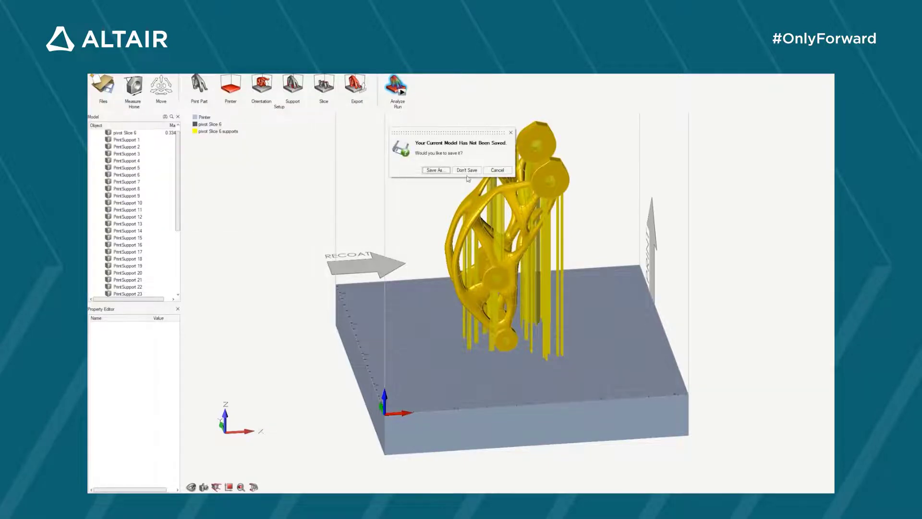
{"action": "left_click", "coordinate": [467, 170]}
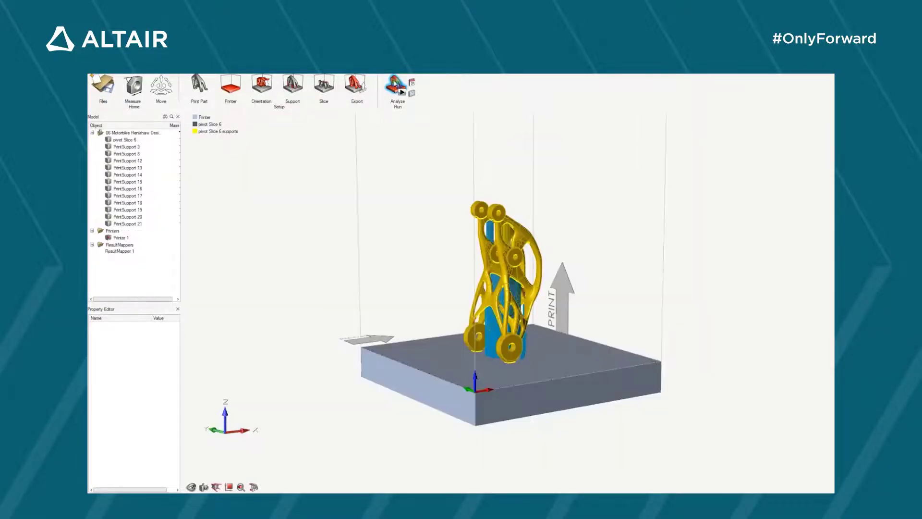
Show the print analysis results and examine the displacement across the pivot part
{"action": "left_click", "coordinate": [395, 84]}
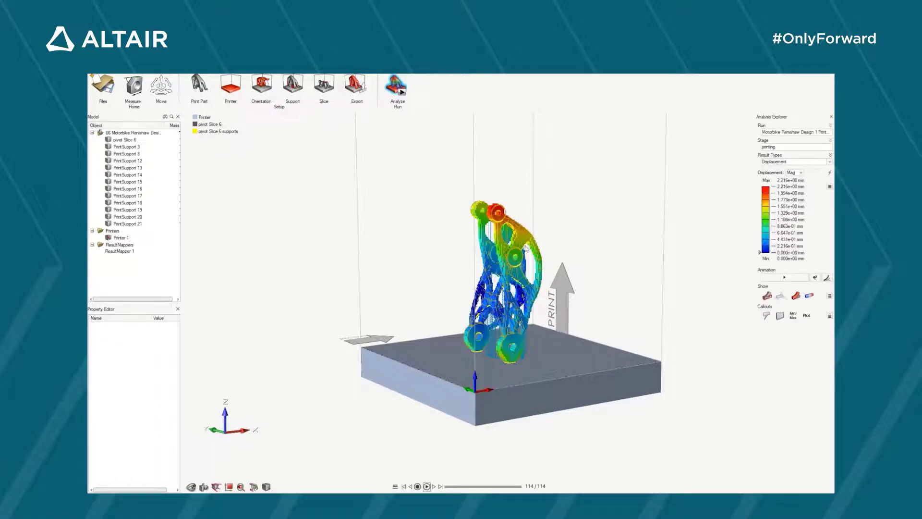
{"action": "right_click_drag", "start_coordinate": [480, 368], "coordinate": [566, 288]}
{"action": "scroll", "coordinate": [510, 291], "scroll_direction": "up", "scroll_amount": 2}
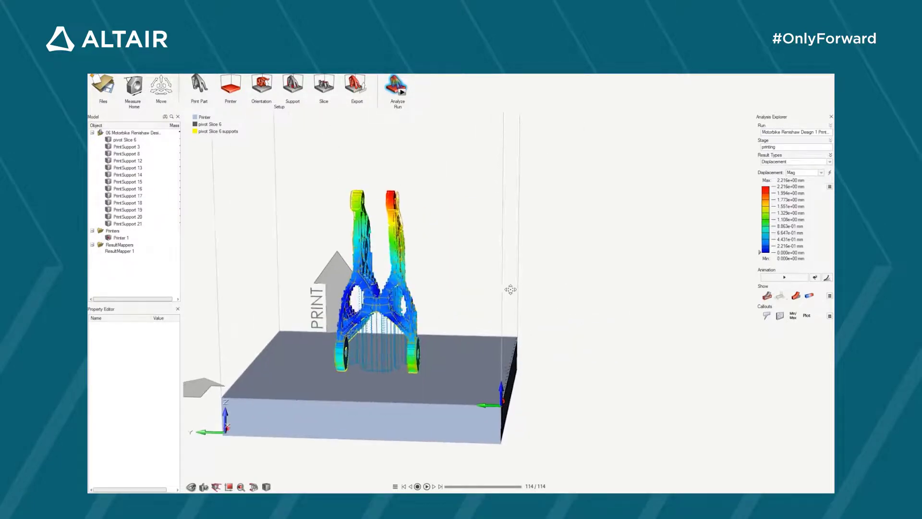
{"action": "right_click_drag", "start_coordinate": [498, 293], "coordinate": [620, 264]}
Animate the printing stage and set the result type to Nodal temperature
{"action": "left_click", "coordinate": [785, 278]}
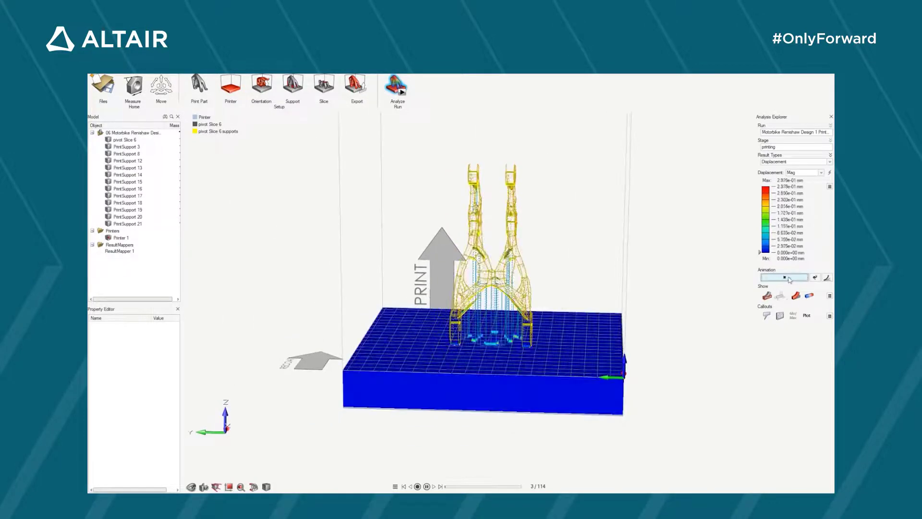
{"action": "left_click", "coordinate": [804, 163]}
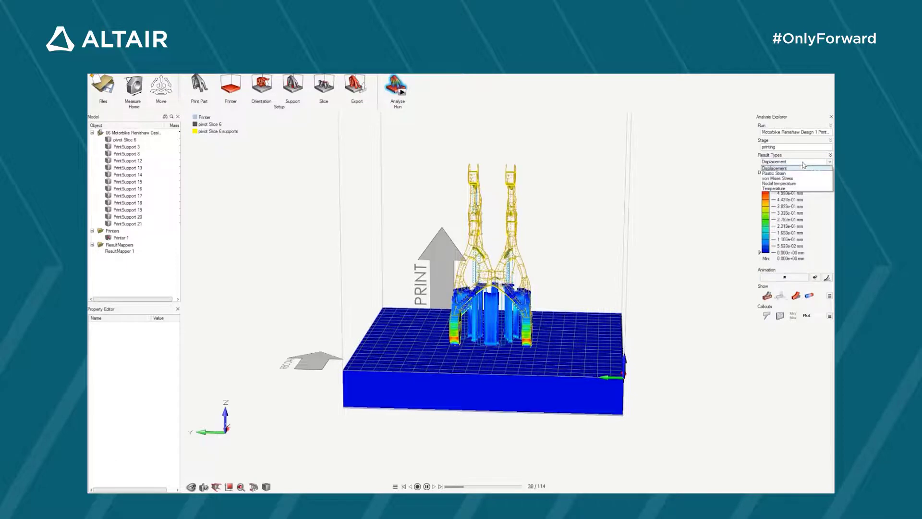
{"action": "left_click", "coordinate": [788, 184]}
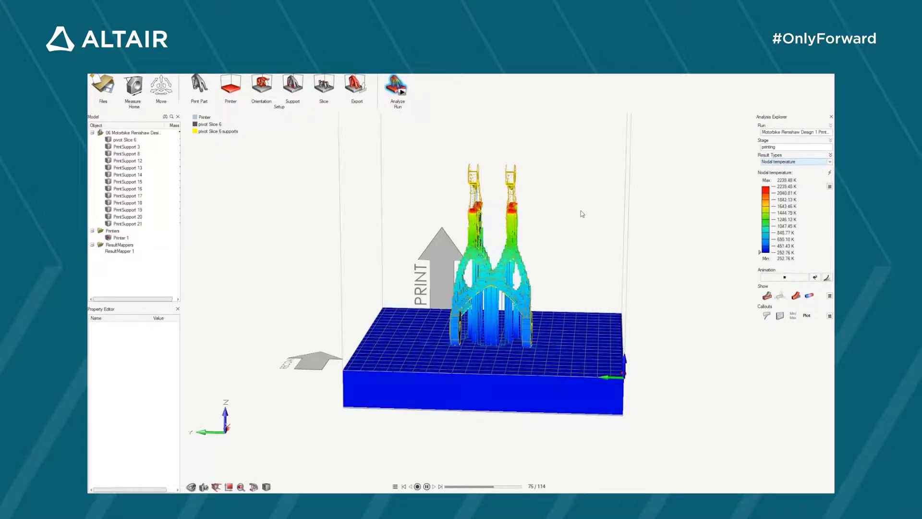
Set the result type to von Mises Stress and examine the stress distribution around the pivot part
{"action": "left_click", "coordinate": [806, 165]}
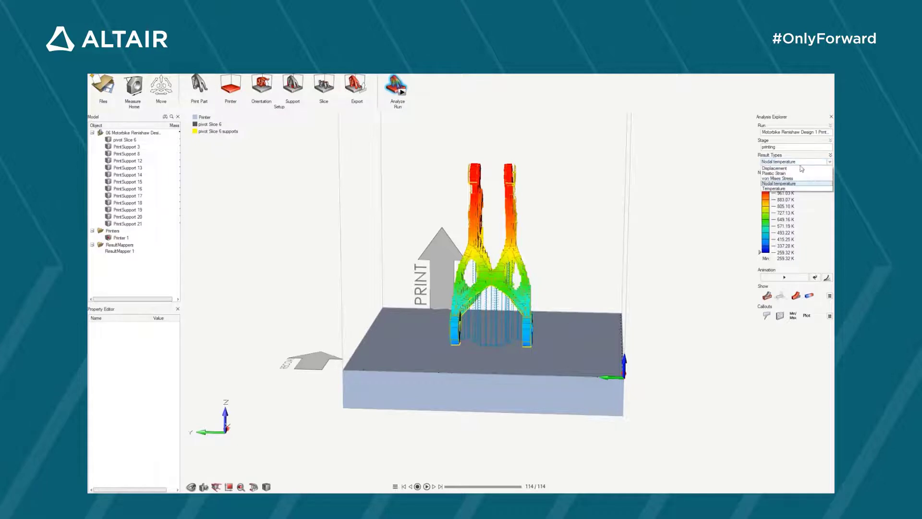
{"action": "left_click", "coordinate": [777, 179]}
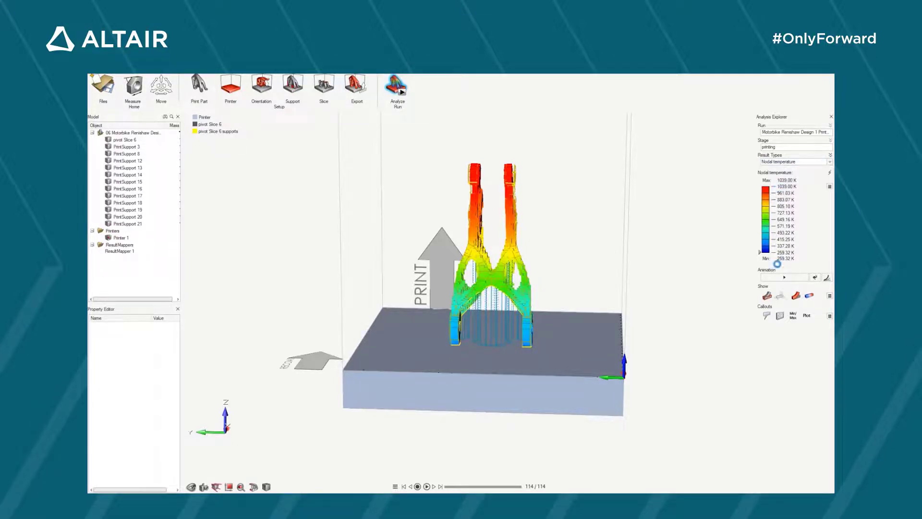
{"action": "middle_click_drag", "start_coordinate": [518, 291], "coordinate": [491, 295]}
{"action": "scroll", "coordinate": [503, 280], "scroll_direction": "up", "scroll_amount": 2}
{"action": "middle_click_drag", "start_coordinate": [535, 276], "coordinate": [482, 298]}
{"action": "right_click_drag", "start_coordinate": [483, 297], "coordinate": [484, 291]}
{"action": "scroll", "coordinate": [484, 291], "scroll_direction": "up", "scroll_amount": 6}
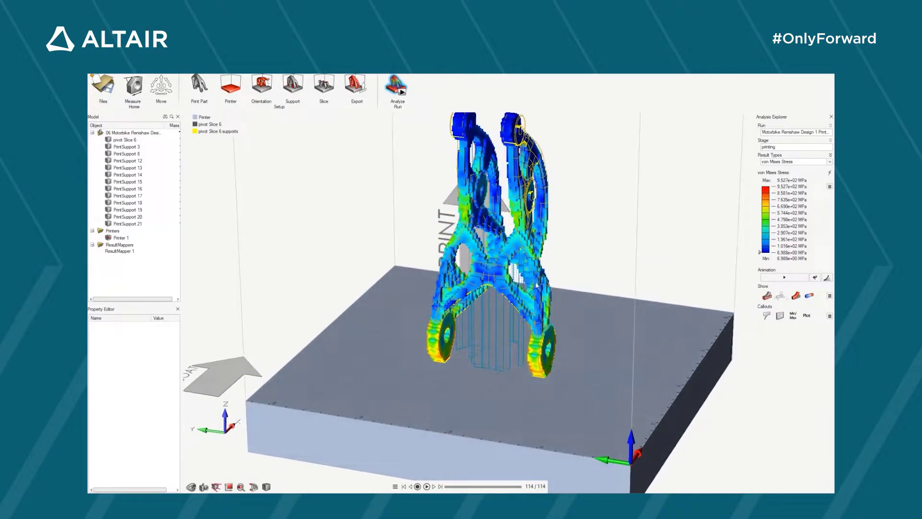
{"action": "middle_click_drag", "start_coordinate": [534, 250], "coordinate": [538, 251]}
{"action": "right_click_drag", "start_coordinate": [537, 251], "coordinate": [536, 278]}
{"action": "scroll", "coordinate": [537, 279], "scroll_direction": "down", "scroll_amount": 2}
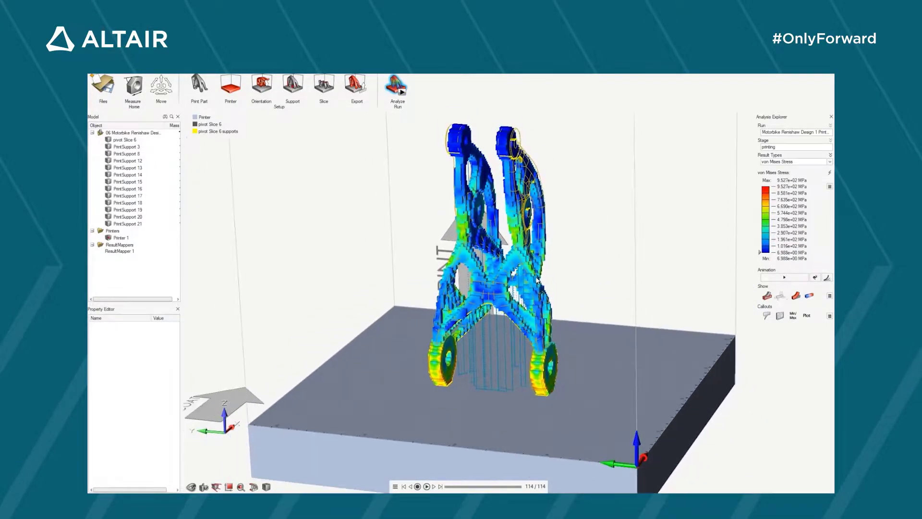
Switch the printing result type back to Displacement
{"action": "left_click", "coordinate": [796, 164]}
{"action": "left_click", "coordinate": [785, 170]}
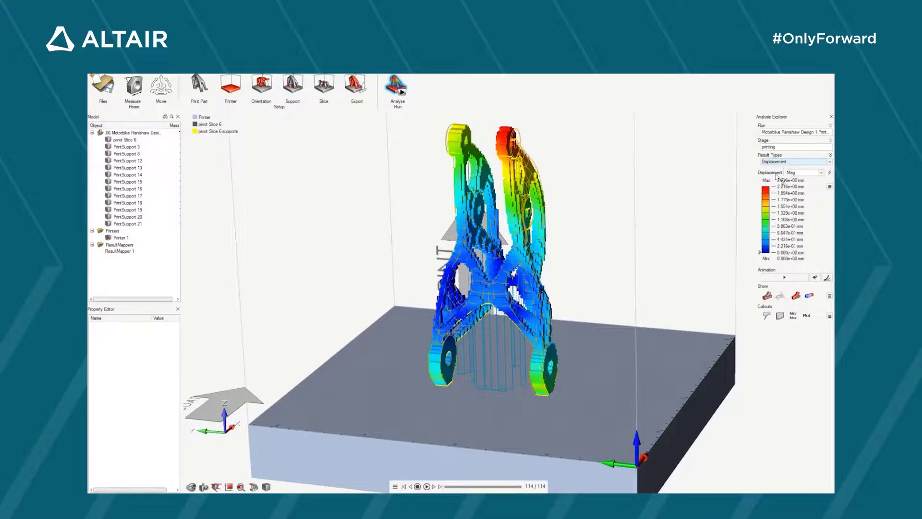
Step back and forth between animation frames 113 and 114 to compare the pivot part's displacement before and after the final stage
{"action": "left_click", "coordinate": [410, 486]}
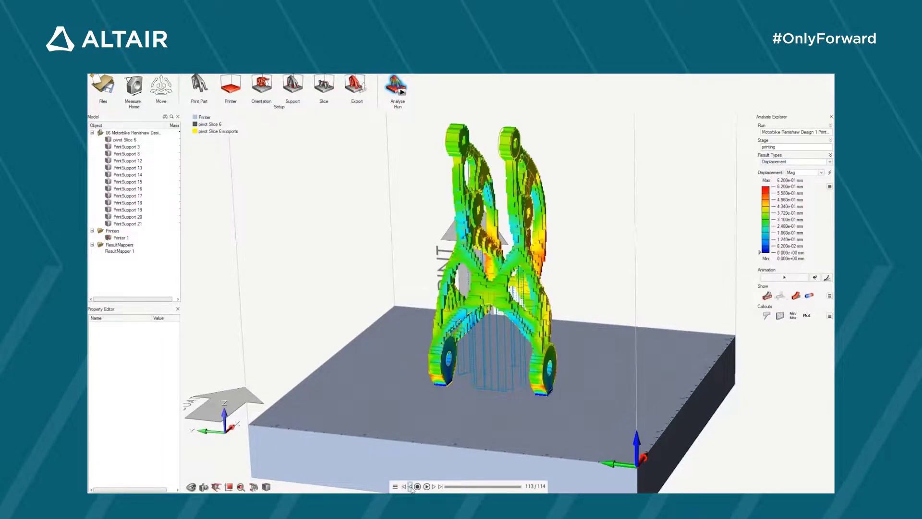
{"action": "left_click", "coordinate": [434, 487]}
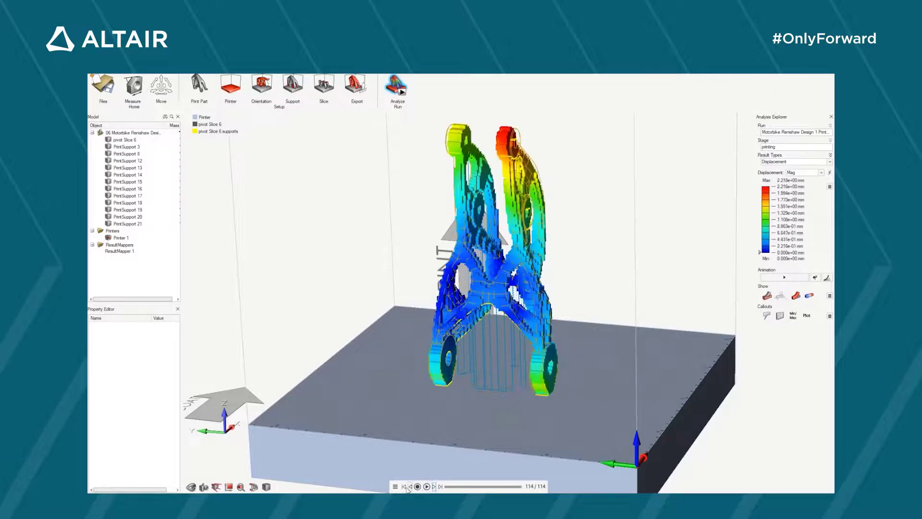
{"action": "left_click", "coordinate": [410, 486]}
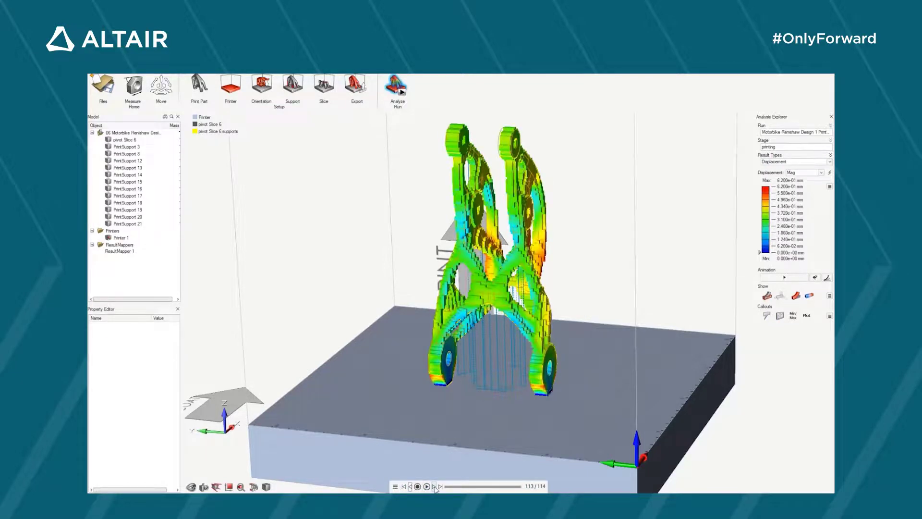
{"action": "left_click", "coordinate": [434, 487]}
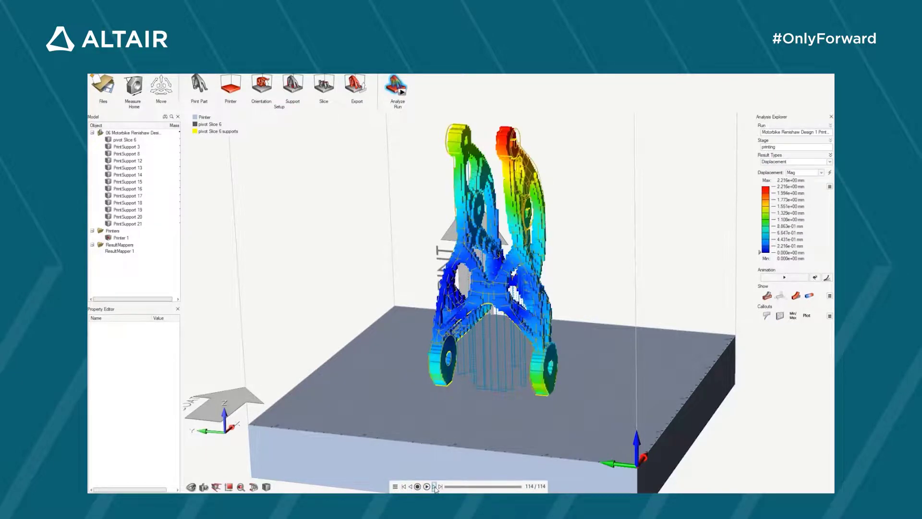
{"action": "left_click", "coordinate": [410, 487]}
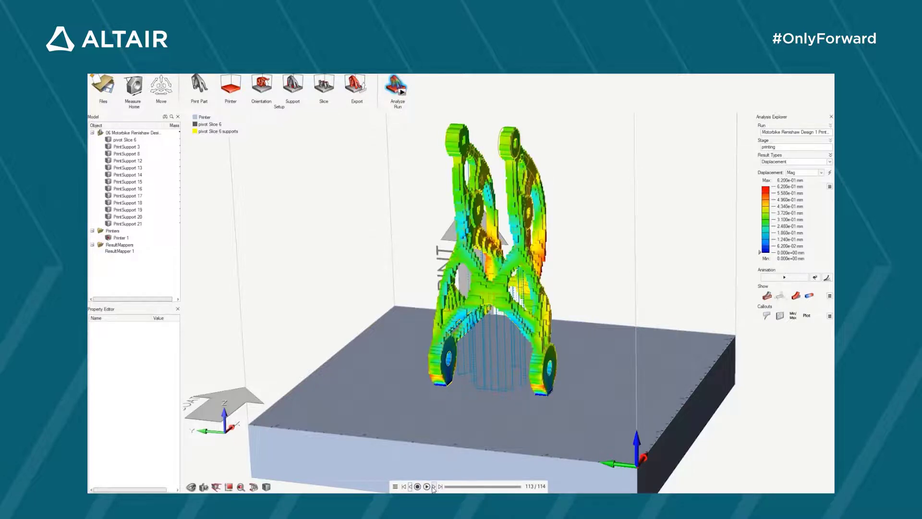
{"action": "left_click", "coordinate": [434, 487]}
{"action": "mouse_move", "coordinate": [486, 380]}
{"action": "middle_mouse_down"}
{"action": "mouse_move", "coordinate": [521, 430]}
{"action": "mouse_move", "coordinate": [504, 435]}
{"action": "mouse_move", "coordinate": [497, 393]}
{"action": "middle_mouse_up"}
{"action": "right_click_drag", "start_coordinate": [497, 391], "coordinate": [497, 386]}
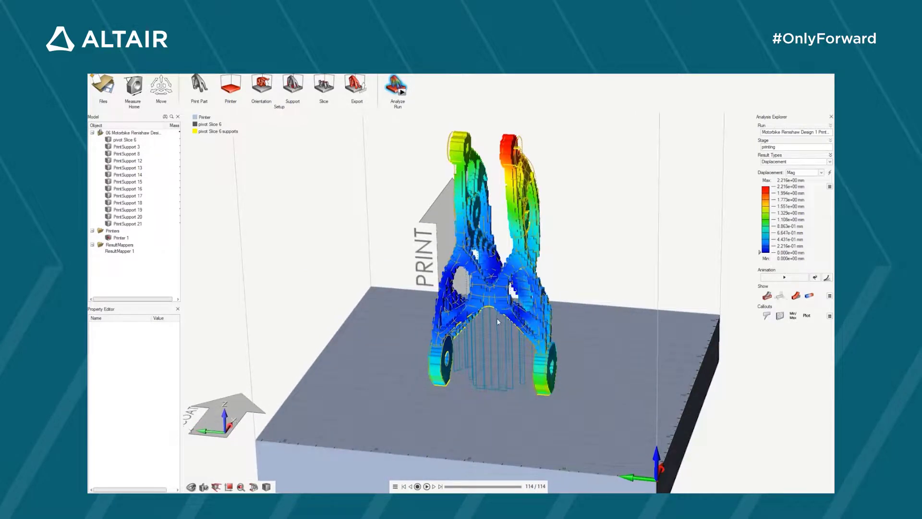
{"action": "left_click", "coordinate": [410, 487]}
{"action": "left_click", "coordinate": [434, 486]}
Examine the final-frame displacement on the other side of the pivot part and close the analysis results
{"action": "scroll", "coordinate": [486, 323], "scroll_direction": "down", "scroll_amount": 2}
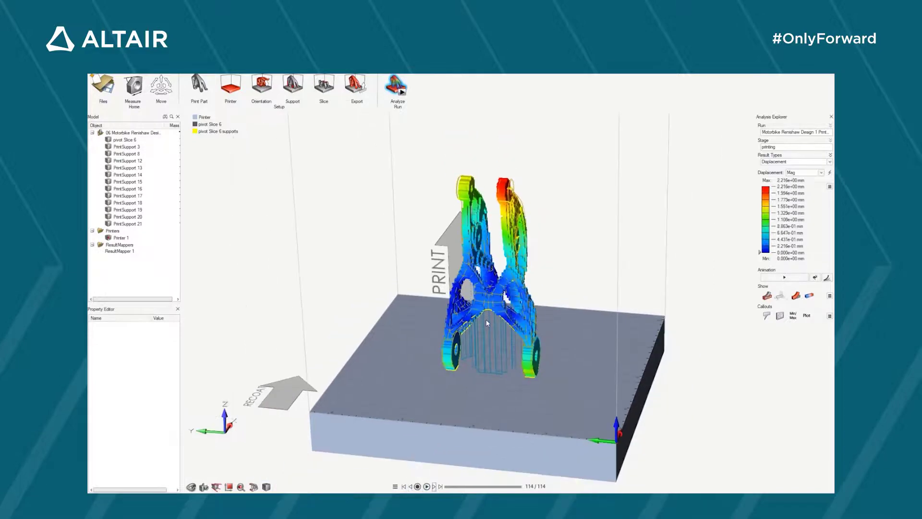
{"action": "right_click_drag", "start_coordinate": [529, 358], "coordinate": [573, 322]}
{"action": "scroll", "coordinate": [573, 322], "scroll_direction": "up", "scroll_amount": 2}
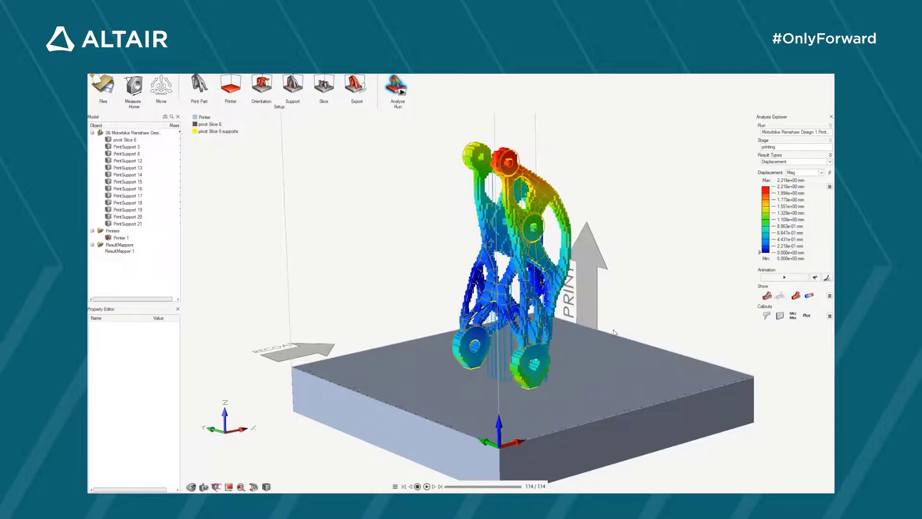
{"action": "right_click_drag", "start_coordinate": [614, 333], "coordinate": [574, 330]}
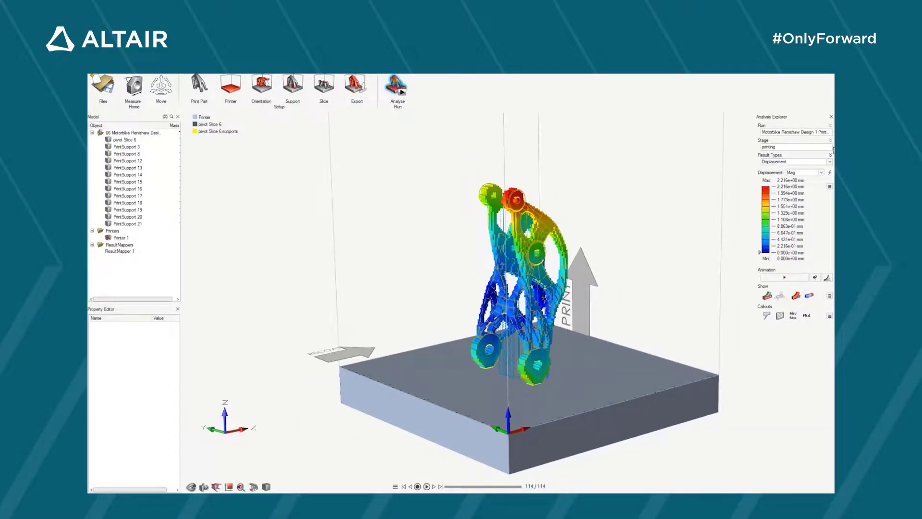
{"action": "left_click", "coordinate": [831, 117]}
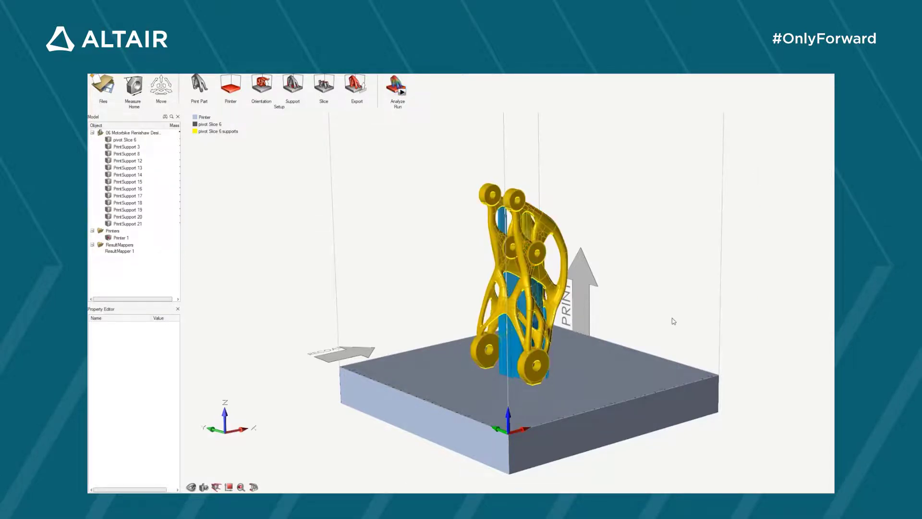